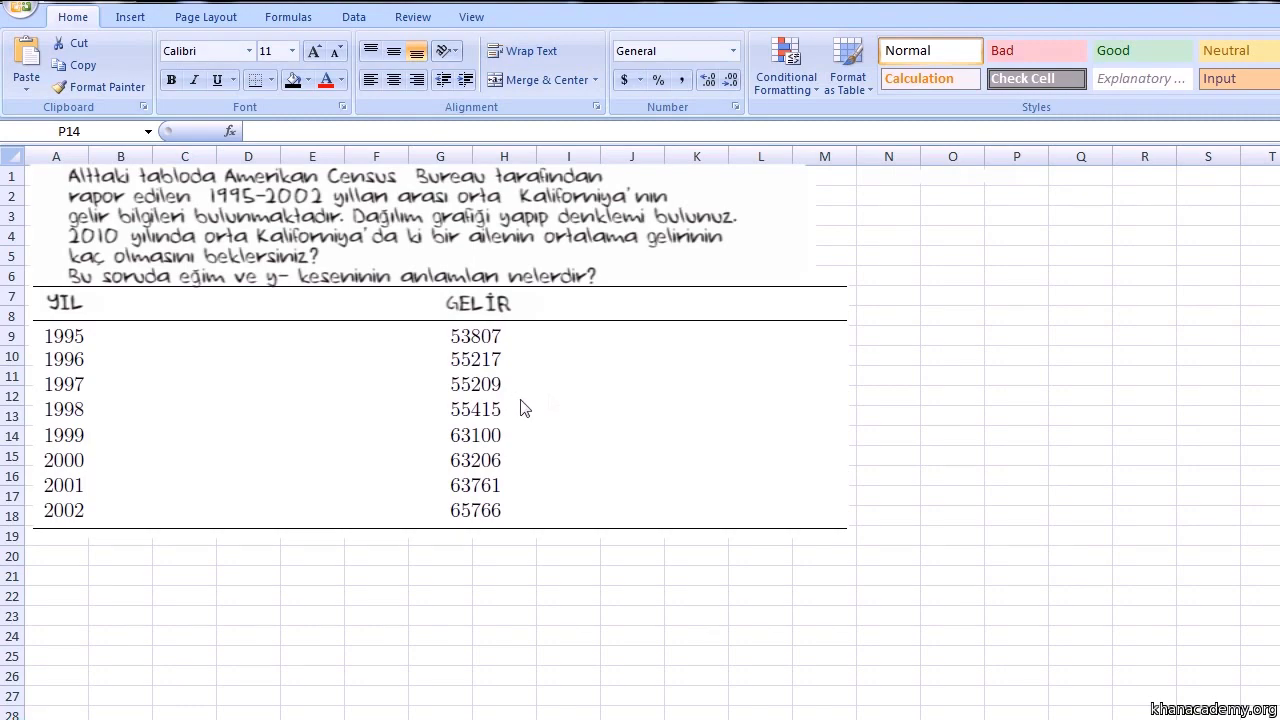
Enter the headings "1995'ten itibaren yıllar" in N1 and "Gelir" in O1
left_click(888, 176)
double_click(1010, 180)
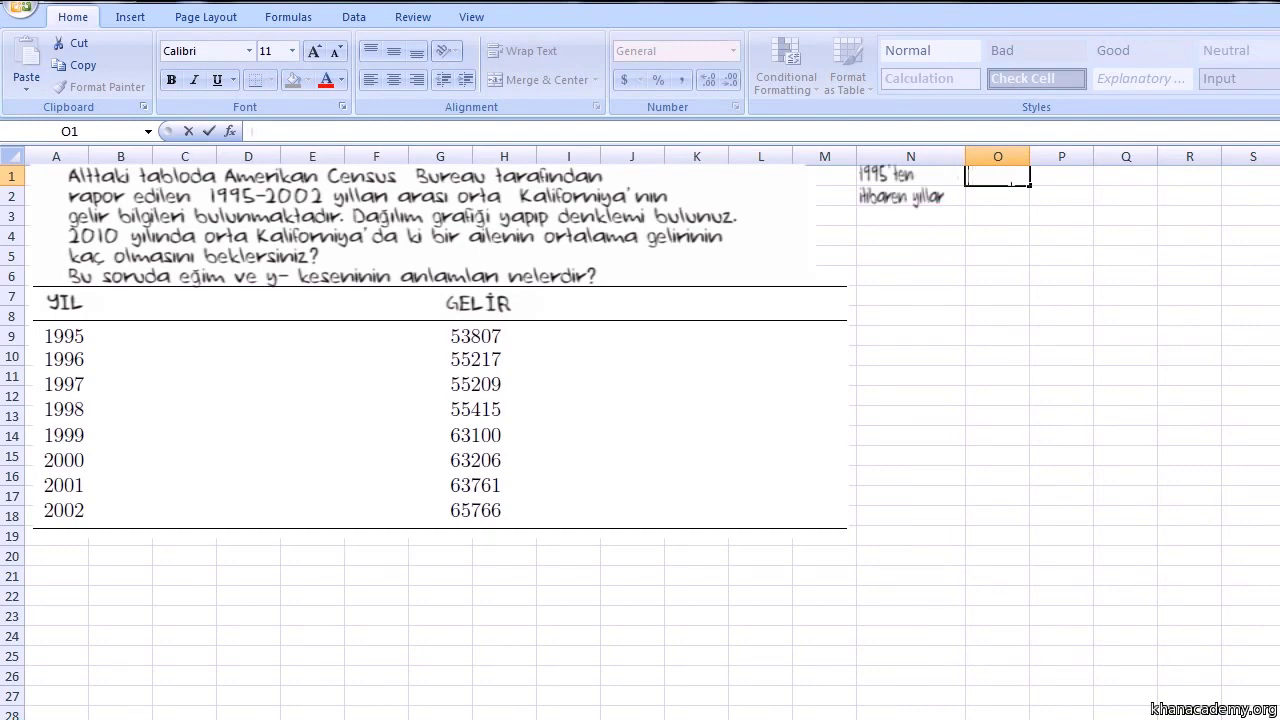
type("Income")
key("Return")
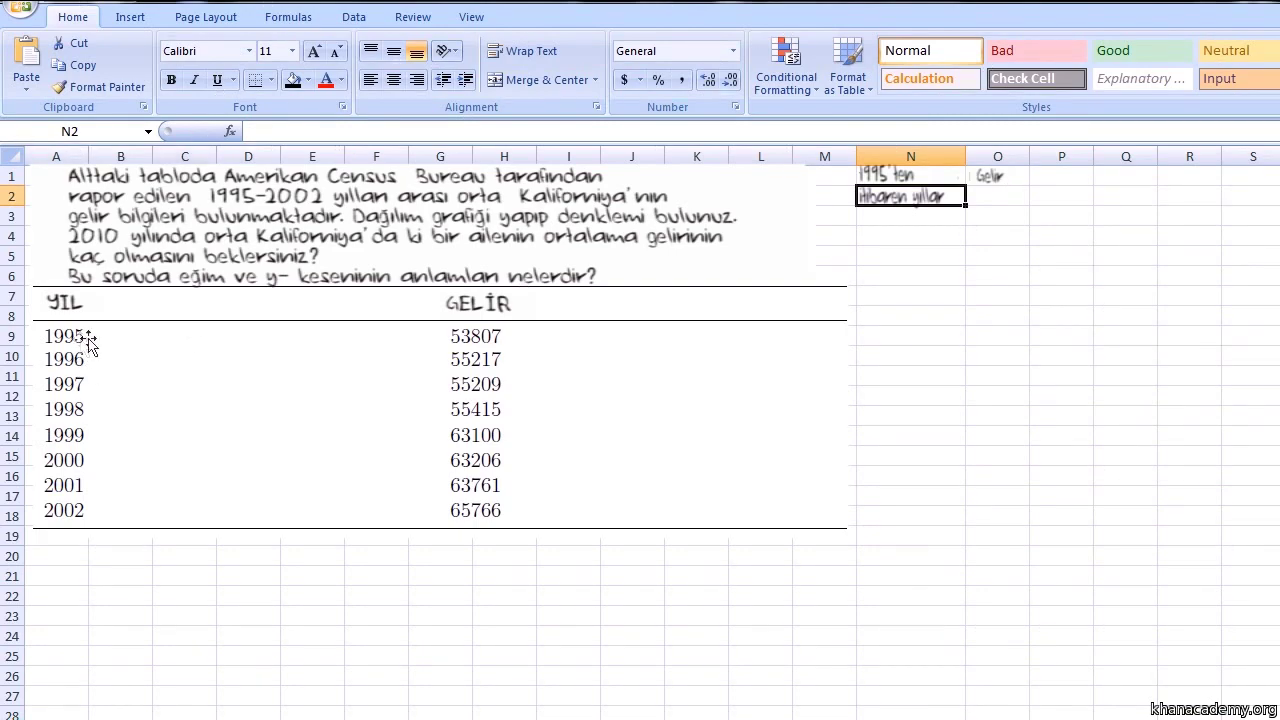
Fill N2:N14 with the year numbers 0 to 12, entering 0 through 4 and extending the series from them
type("0")
left_click(880, 214)
type("1")
key("Return")
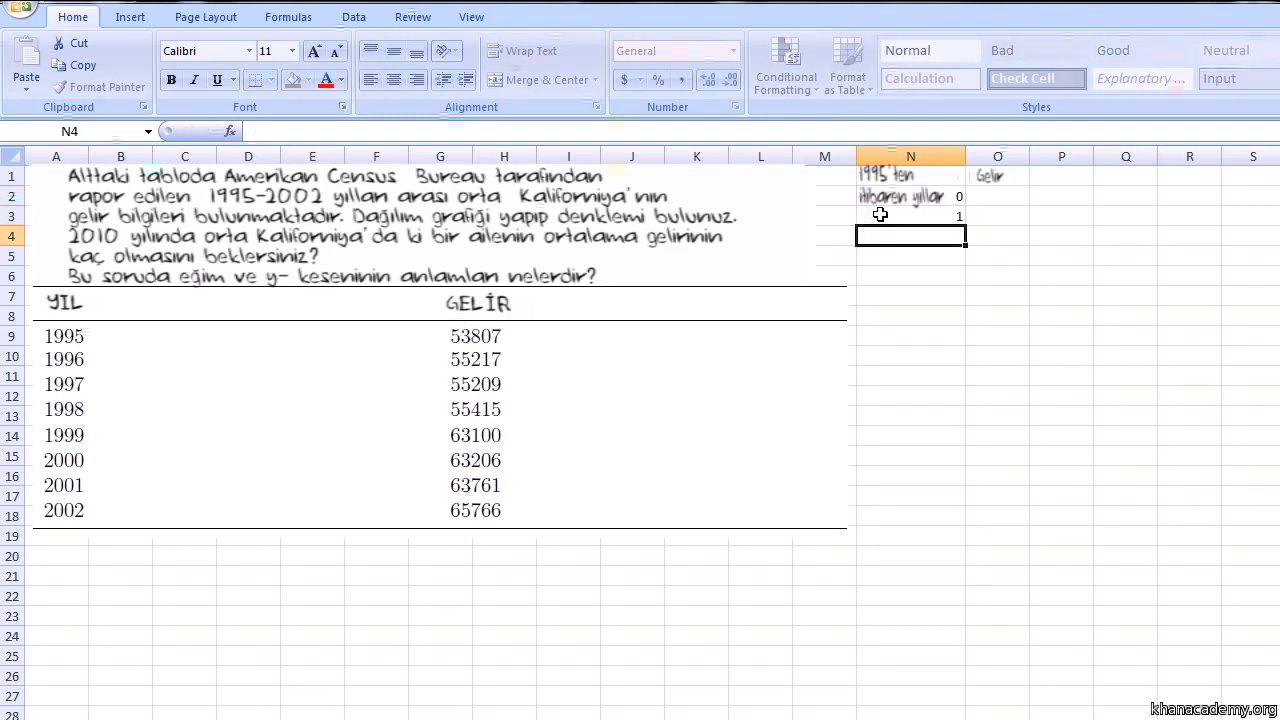
type("2")
key("Return")
type("3")
key("Return")
type("4")
key("Return")
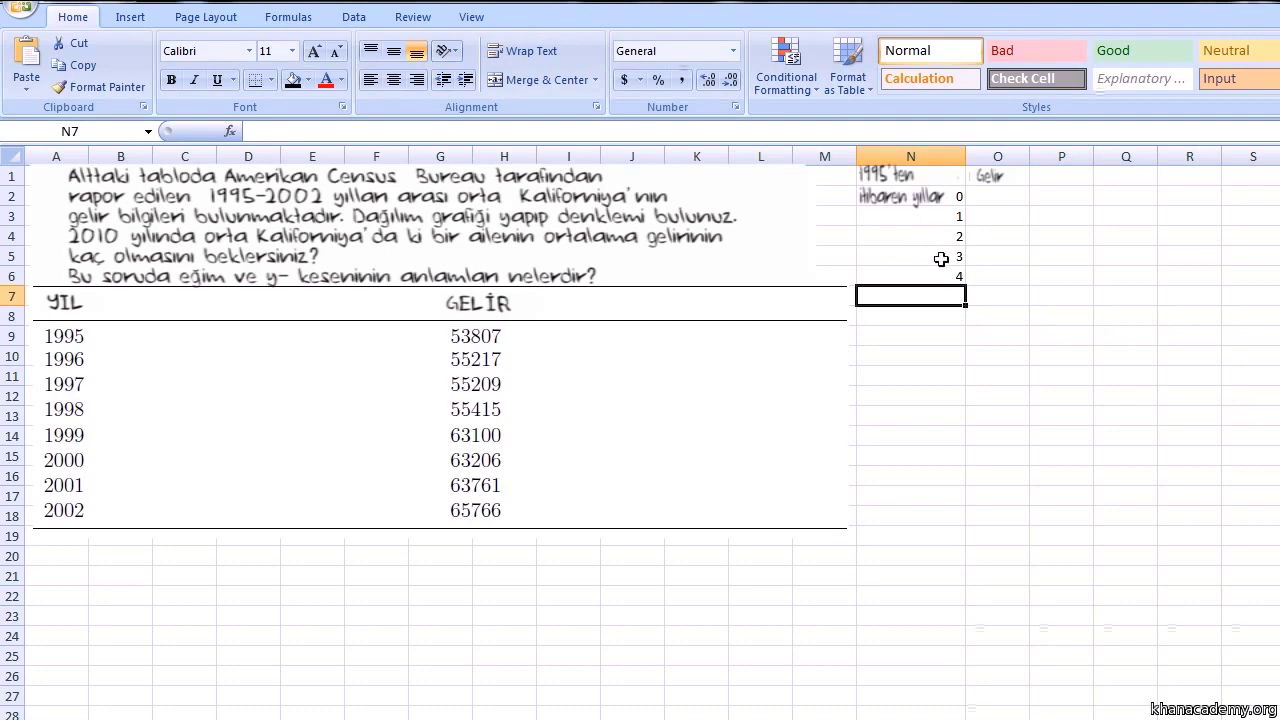
left_click_drag(934, 200, 965, 444)
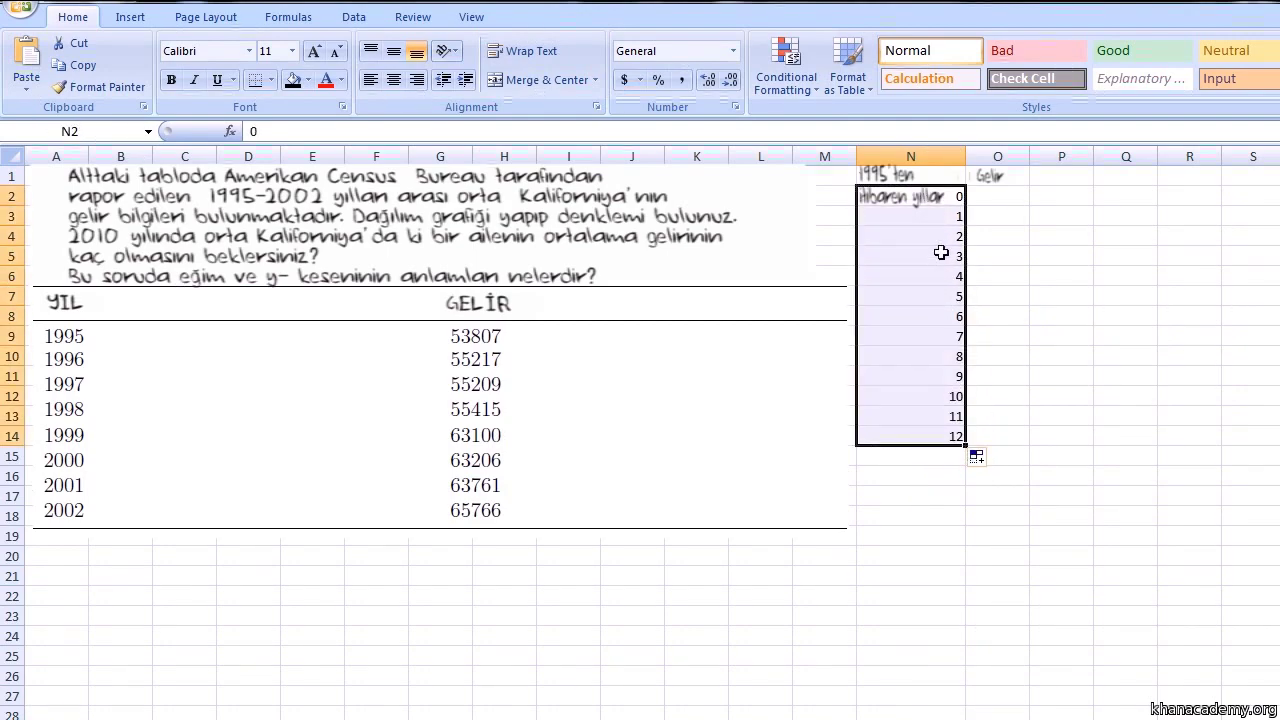
left_click(911, 490)
Enter the 1995–1998 incomes 53807, 55217, 55209 and 55415 in cells O2:O5
left_click(984, 204)
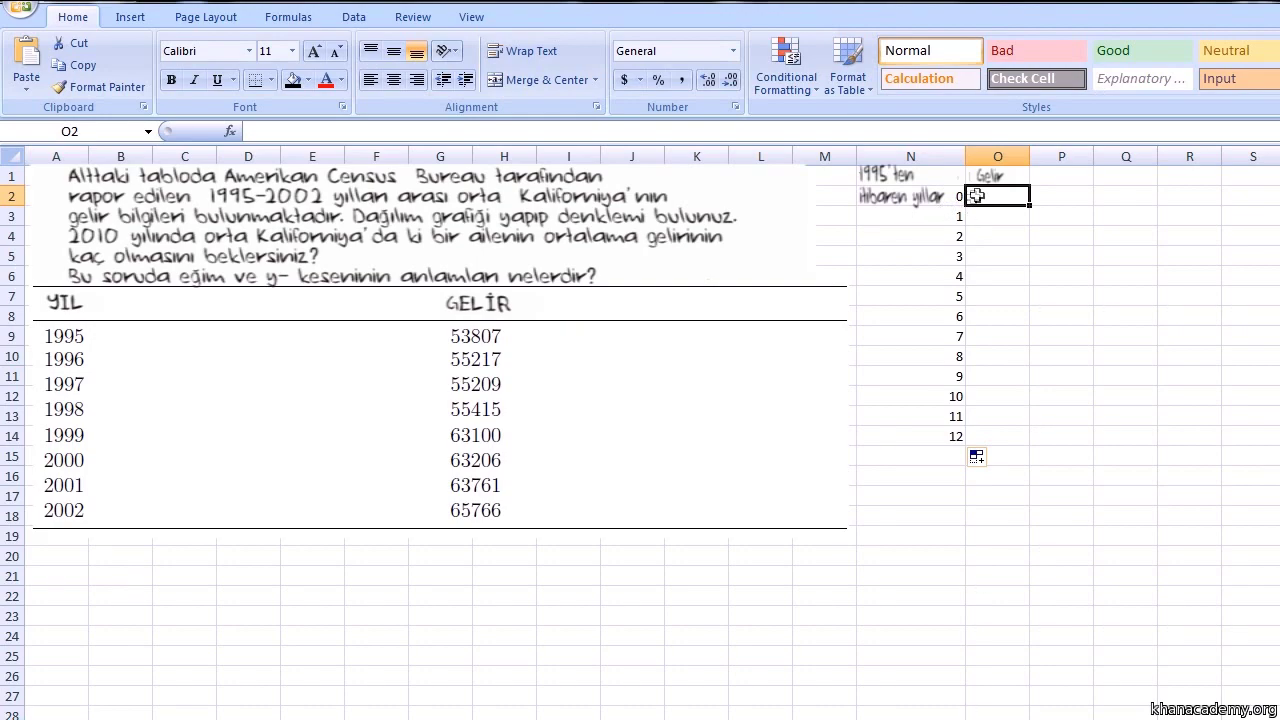
type("53807")
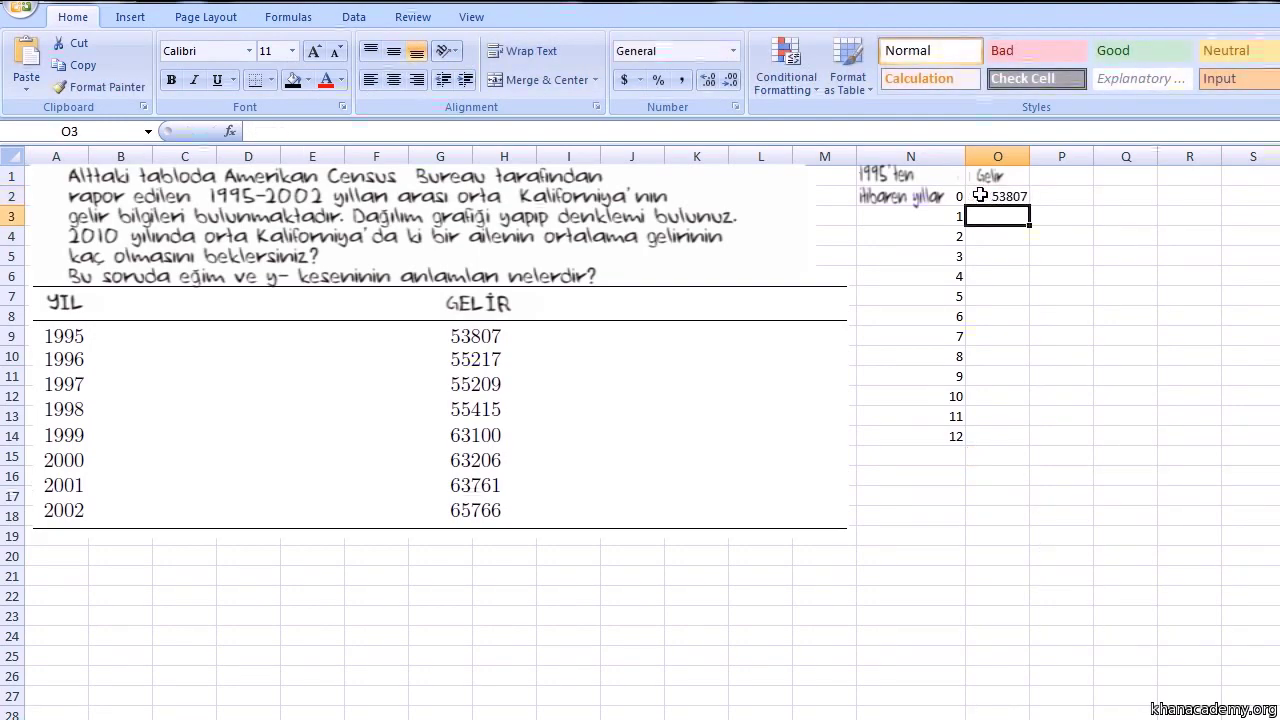
key("Return")
type("55217")
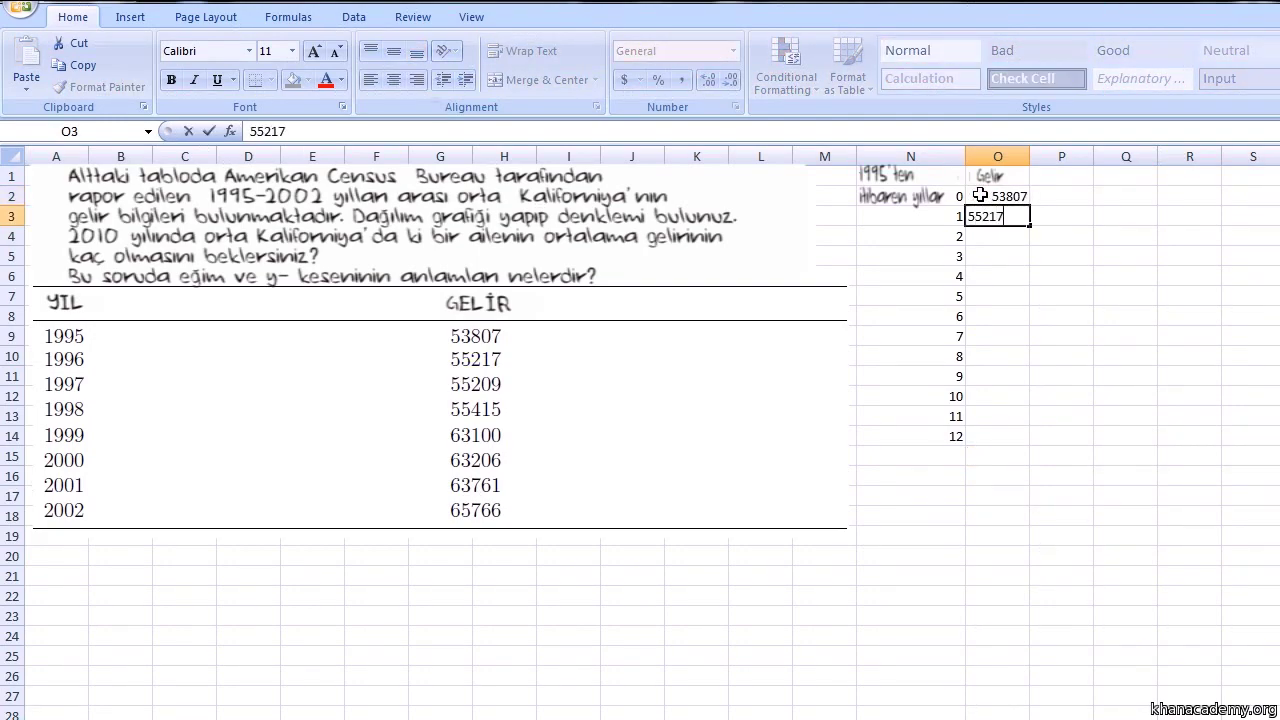
key("Return")
type("55209")
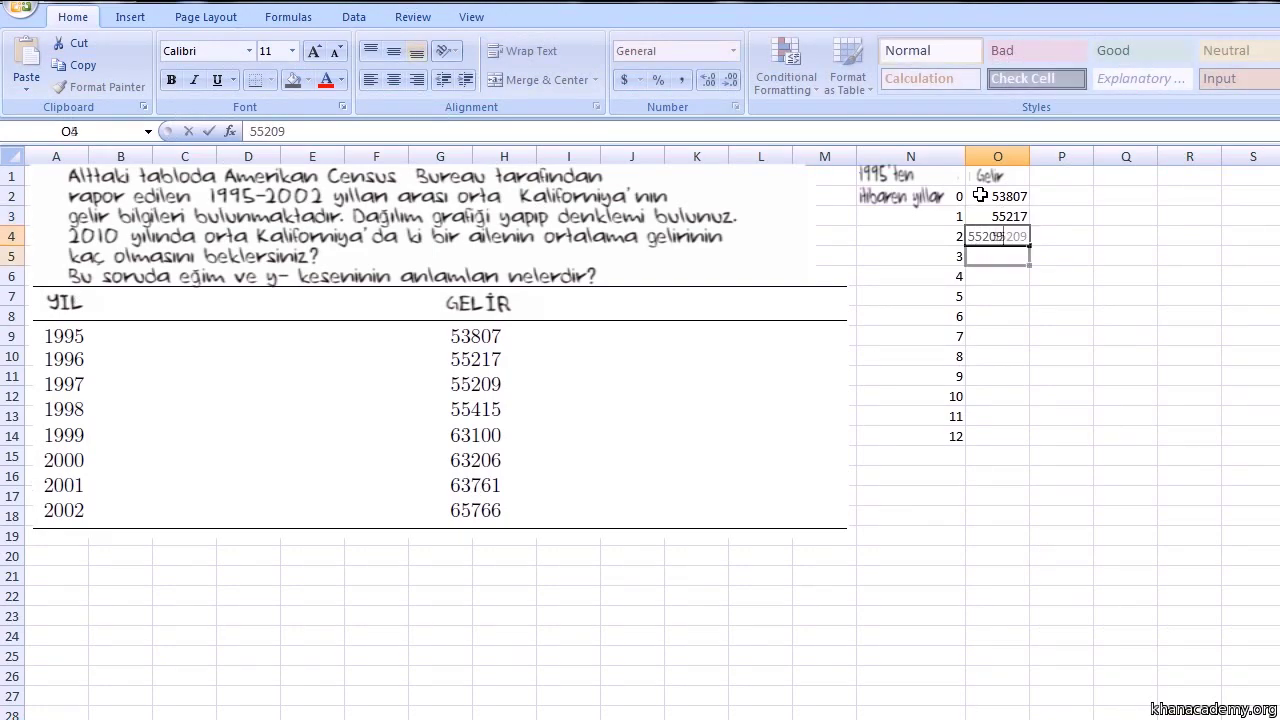
key("Return")
type("554")
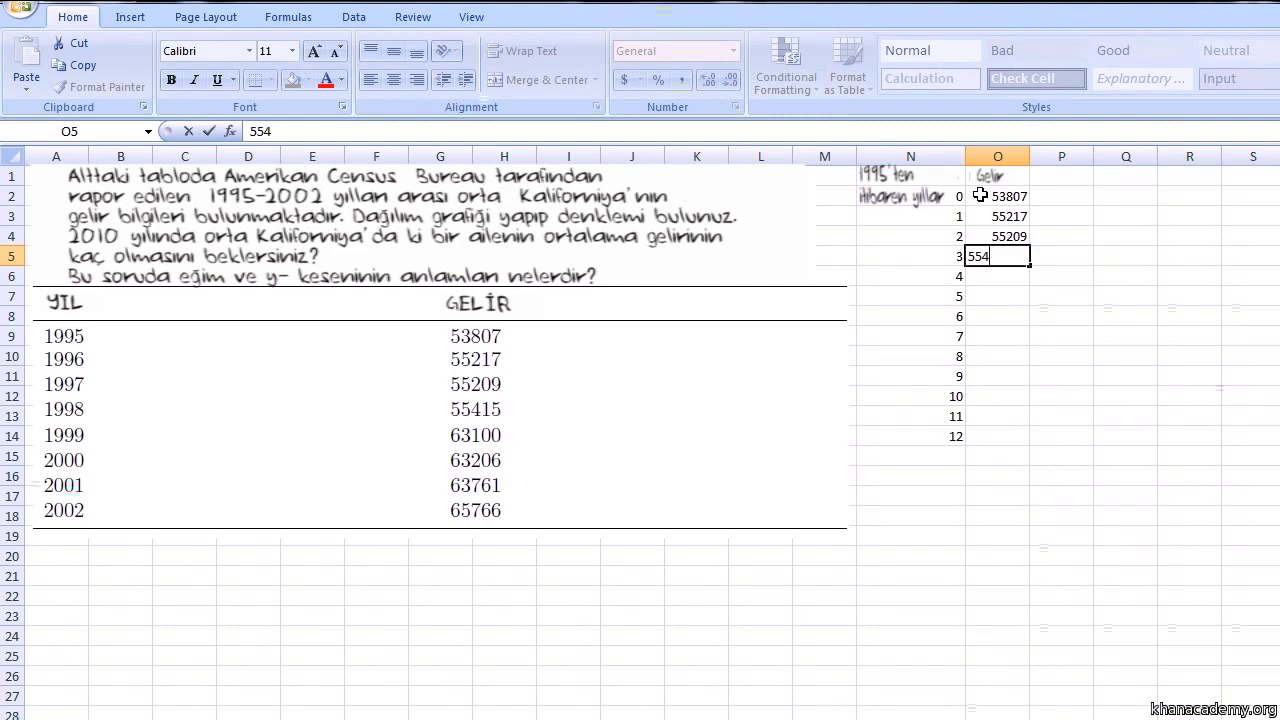
type("15")
key("Return")
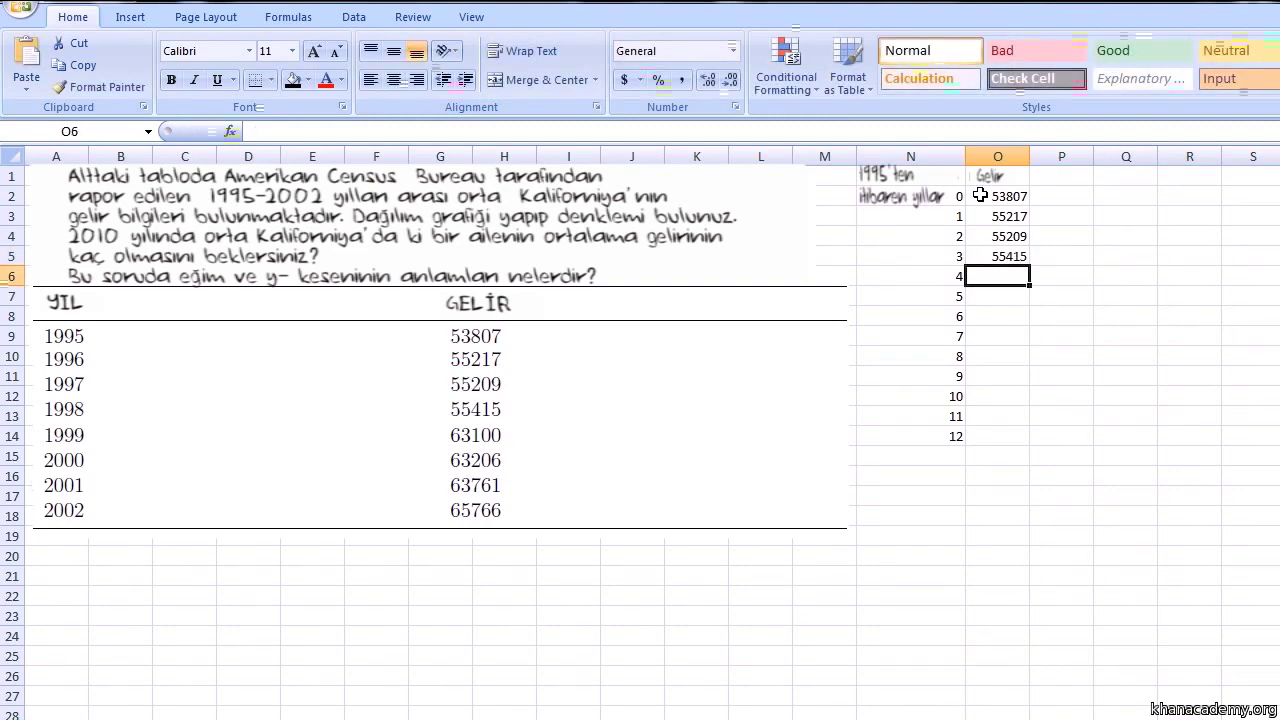
Enter the 1999–2002 incomes 63100, 63206, 63761 and 65766 in cells O6:O9
type("63100")
key("Return")
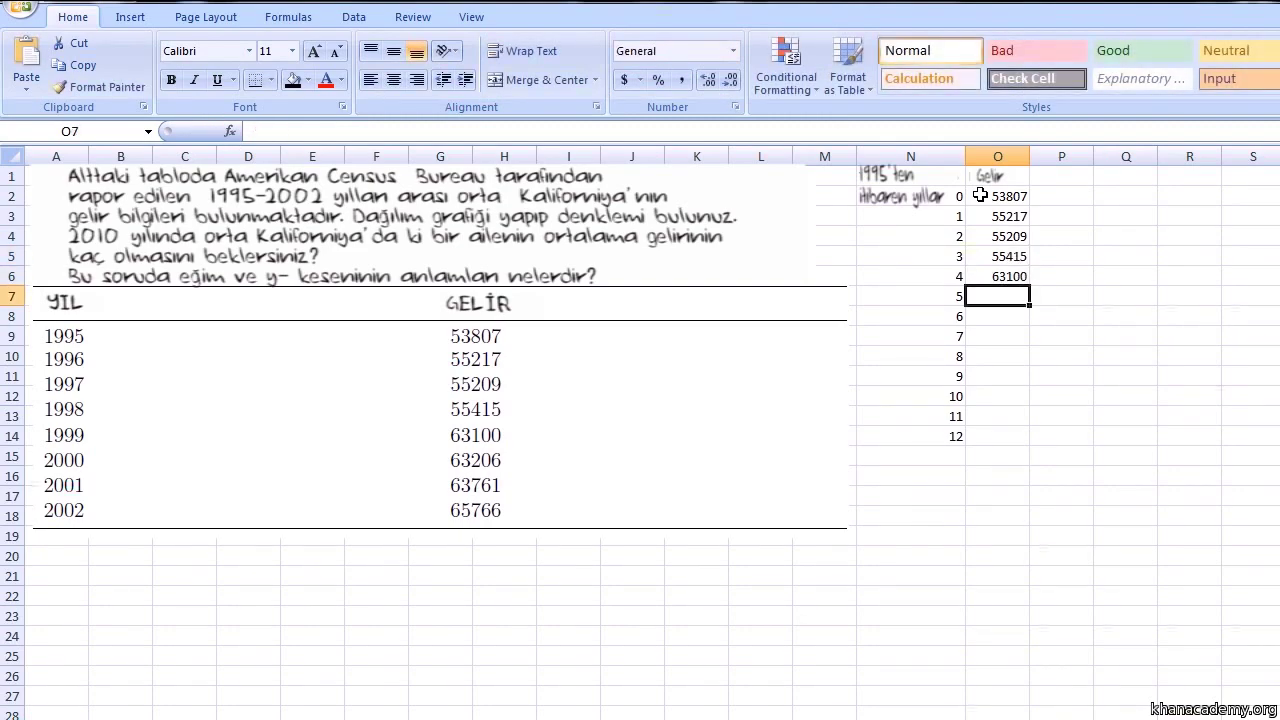
type("63")
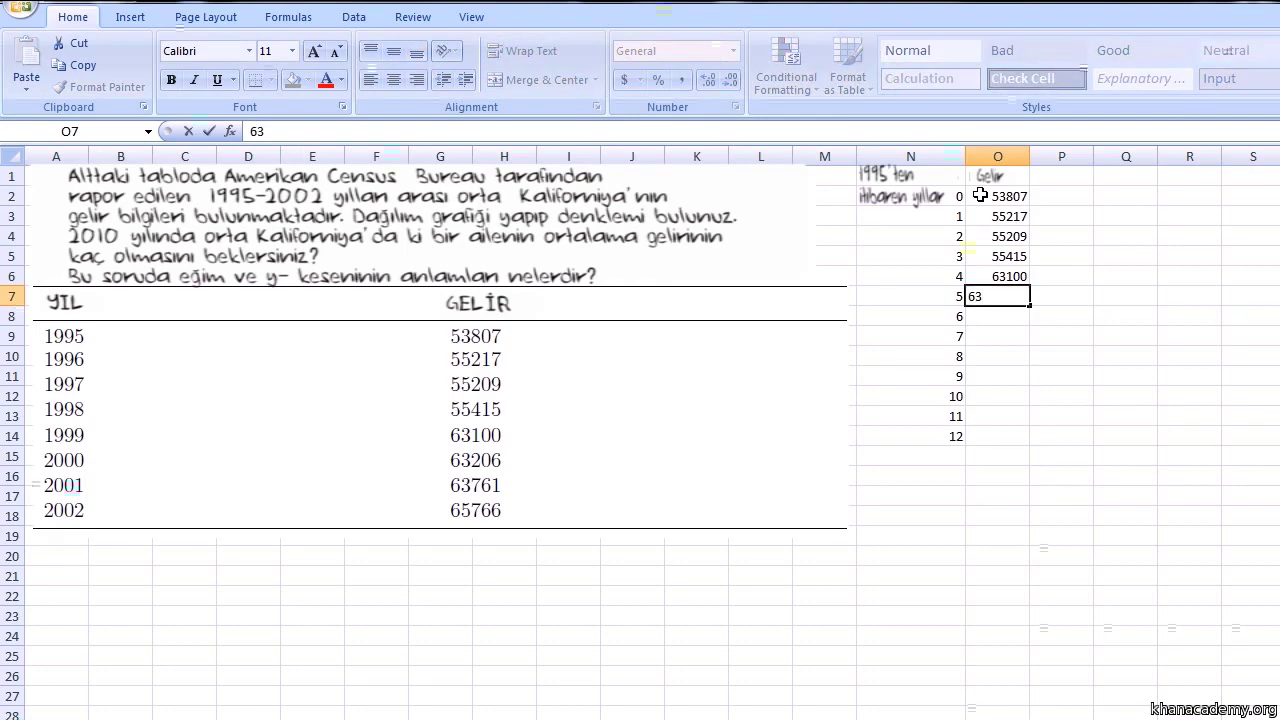
type("206")
key("Return")
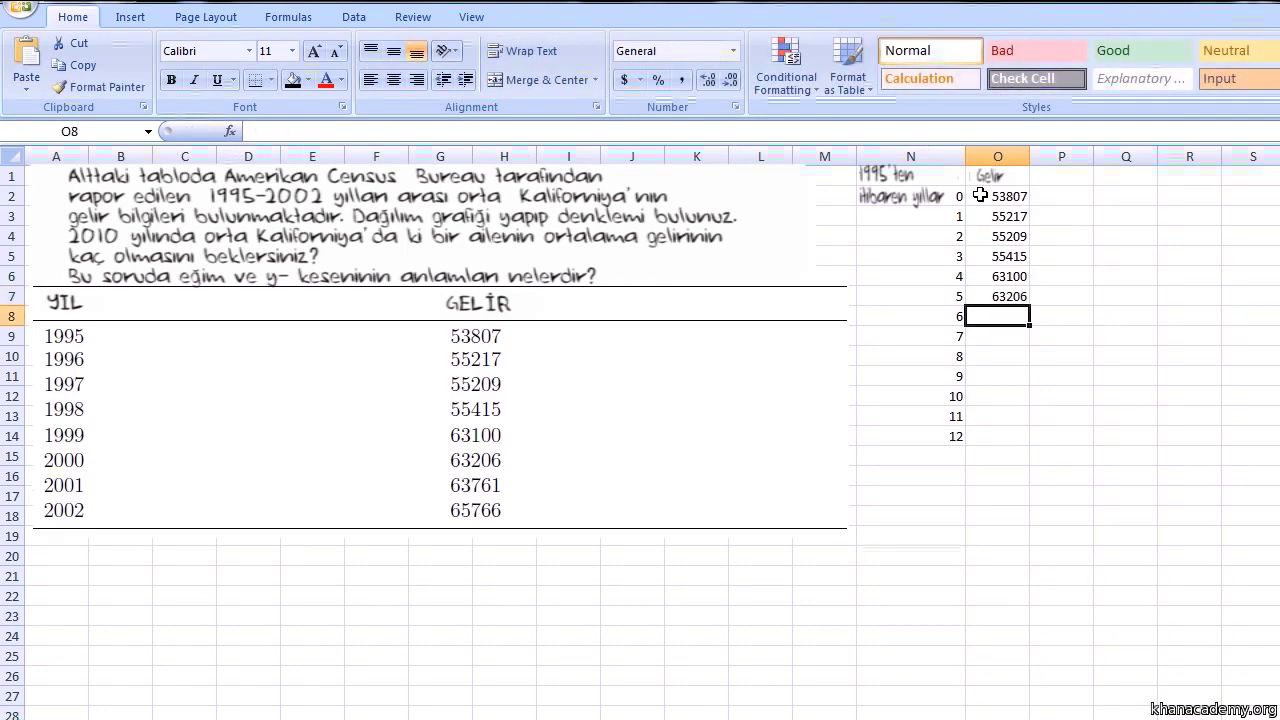
type("63761")
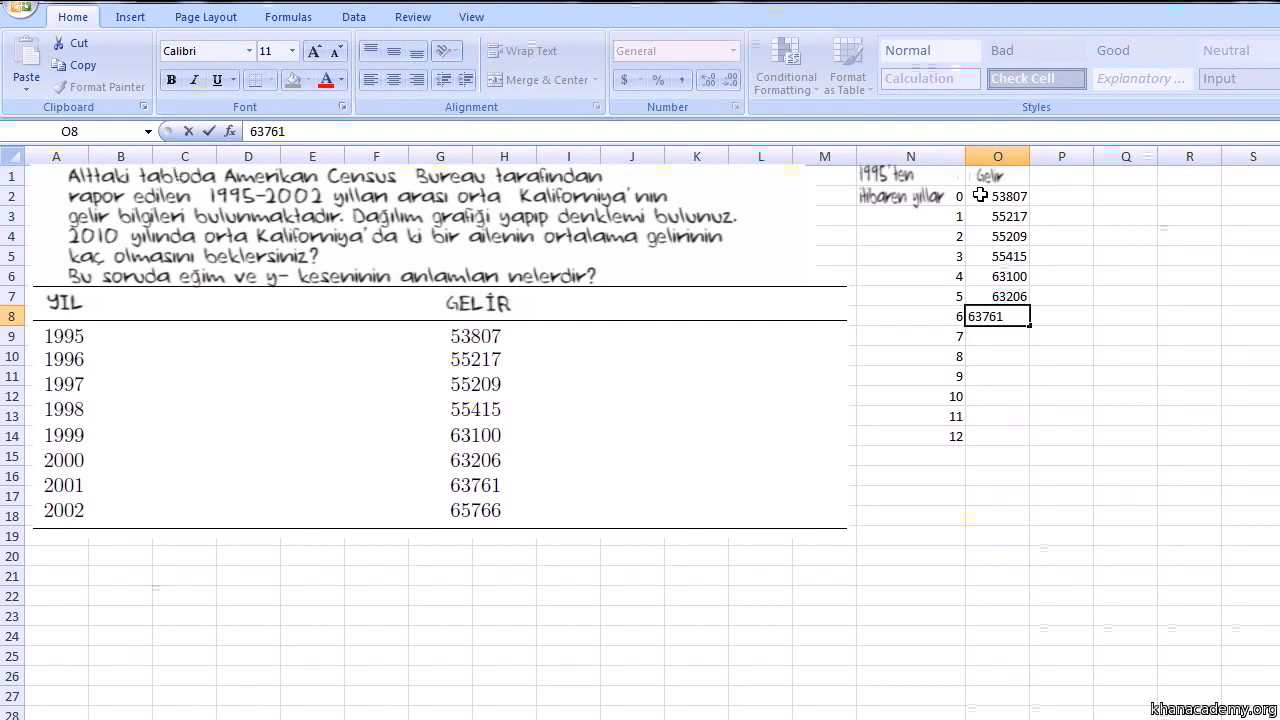
key("Return")
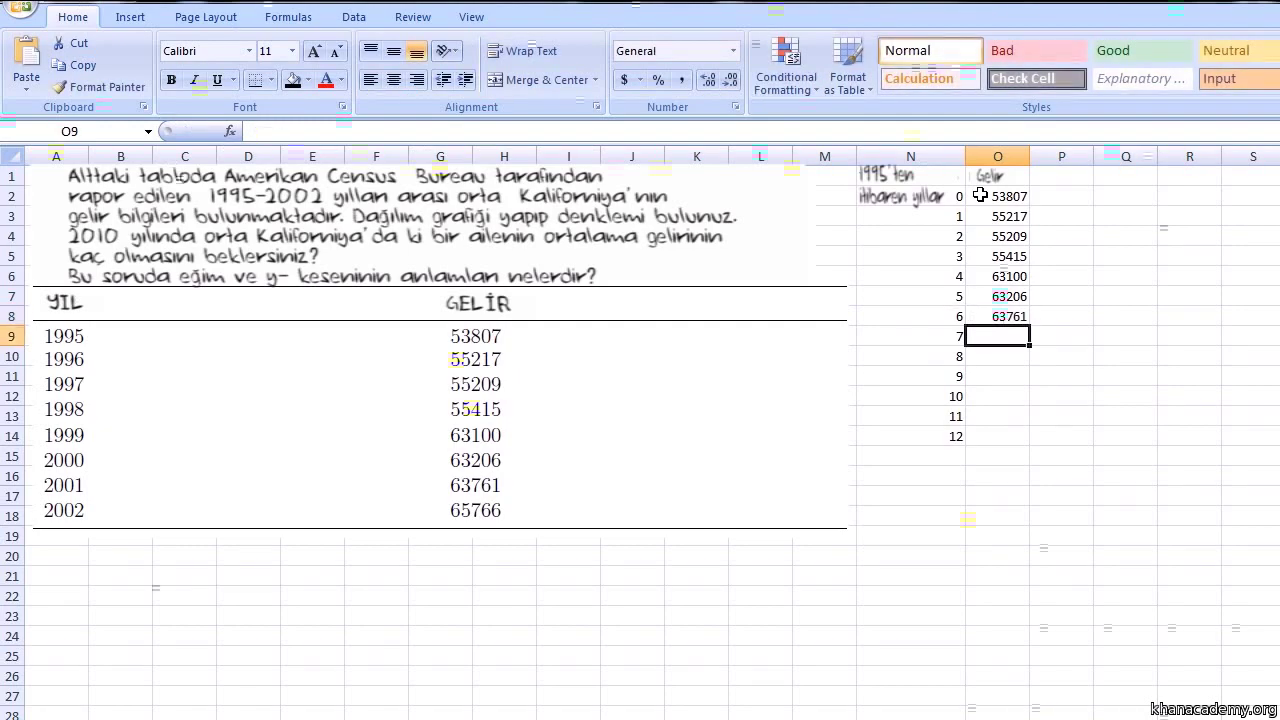
type("65766")
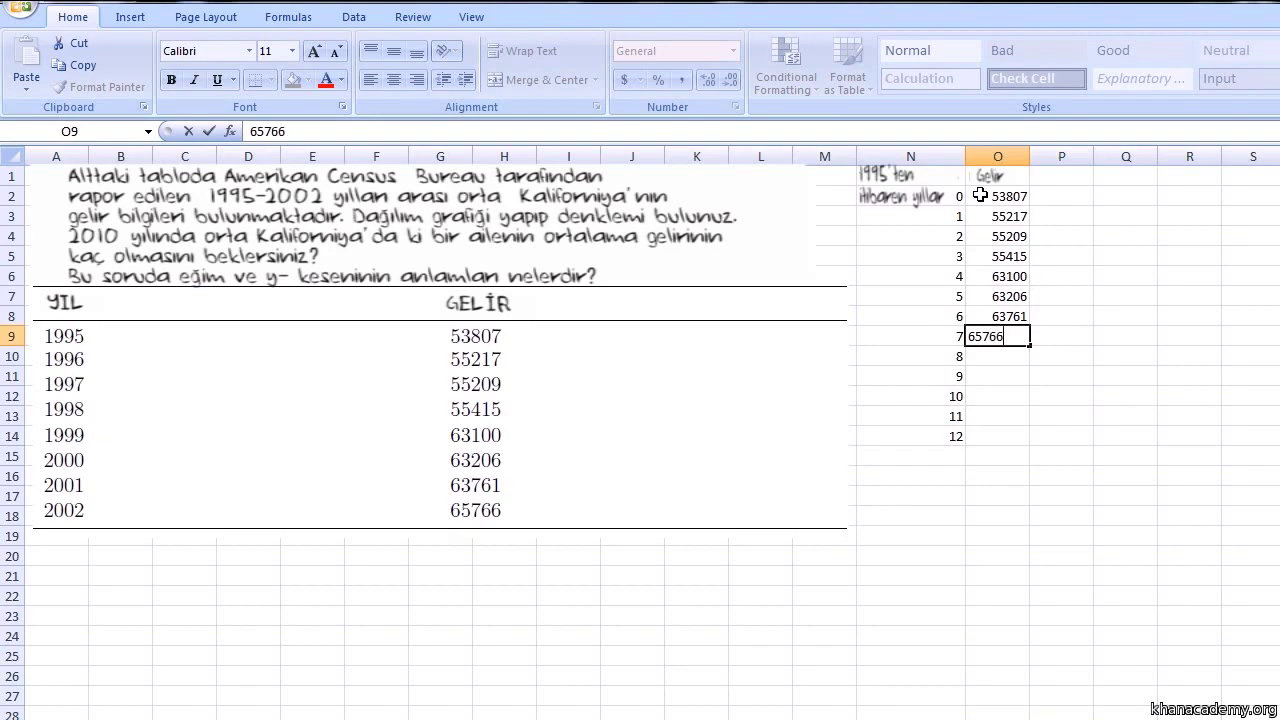
key("Return")
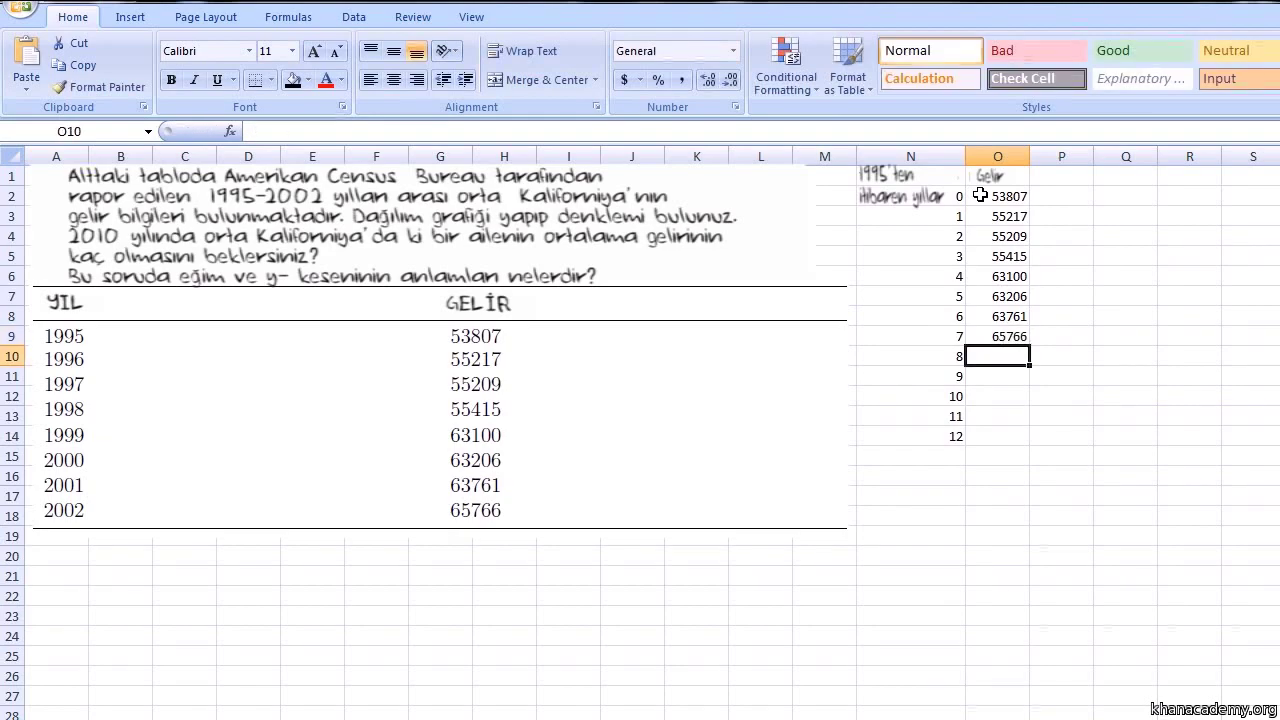
Clear the surplus year numbers 8 to 12 from cells N10:N14
left_click_drag(940, 352, 945, 432)
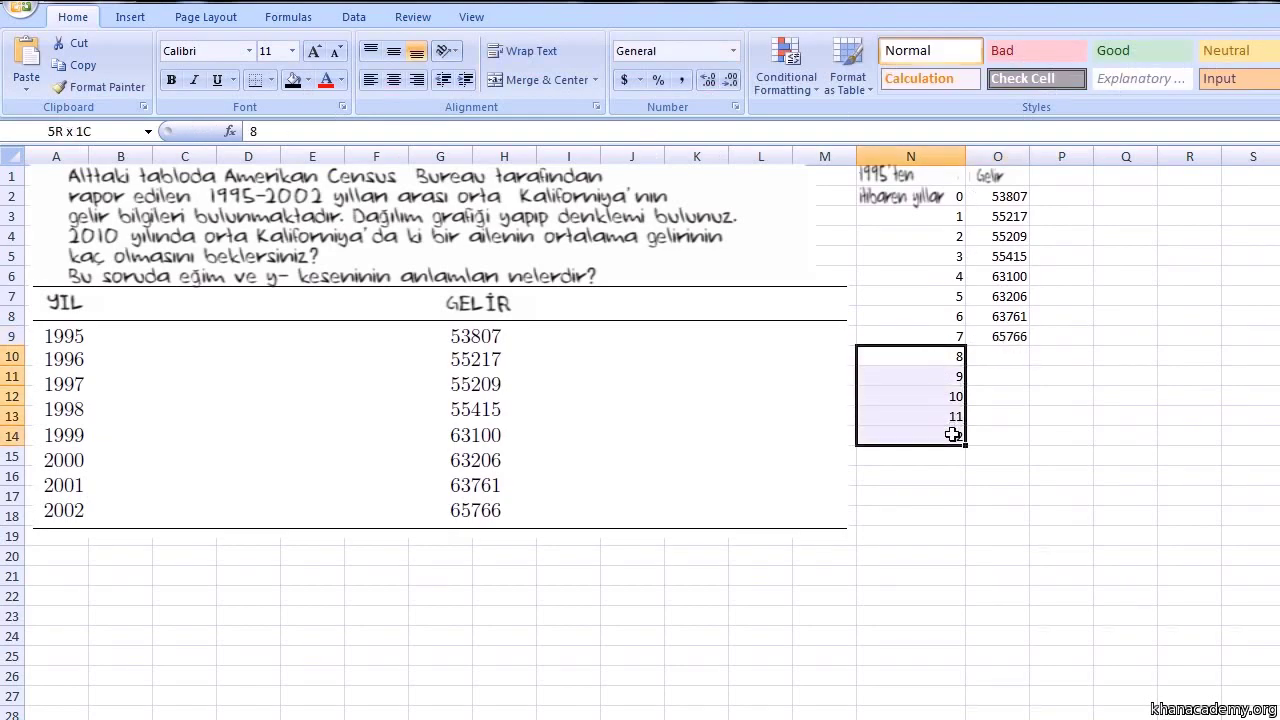
right_click(958, 438)
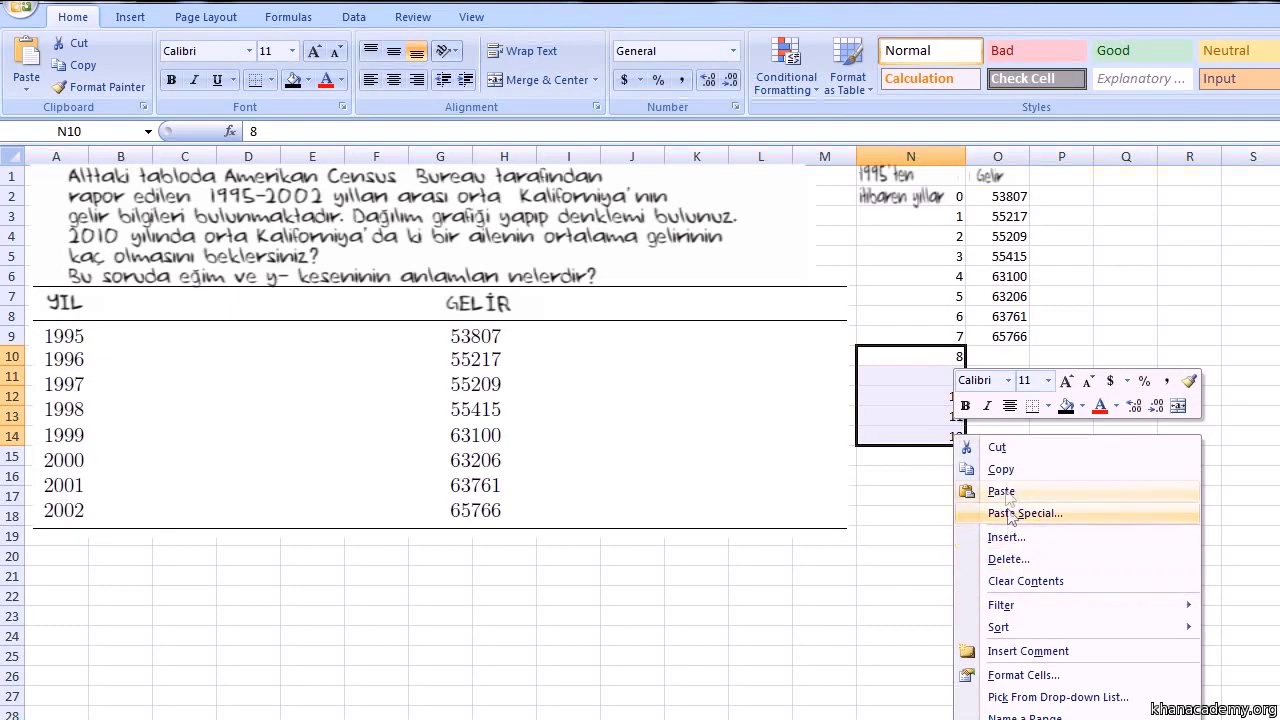
left_click(1030, 581)
left_click(1250, 496)
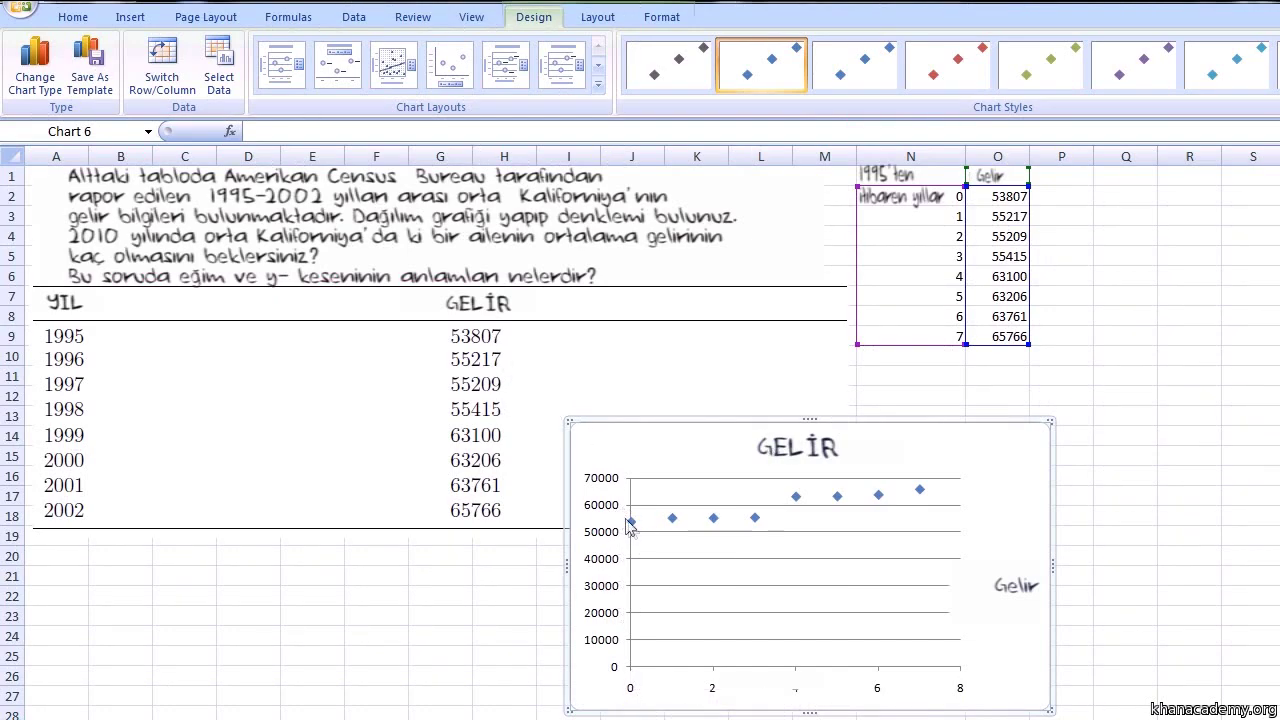
Apply the chart layout that adds a linear trendline with its equation and R² value to the income scatter chart
mouse_move(673, 525)
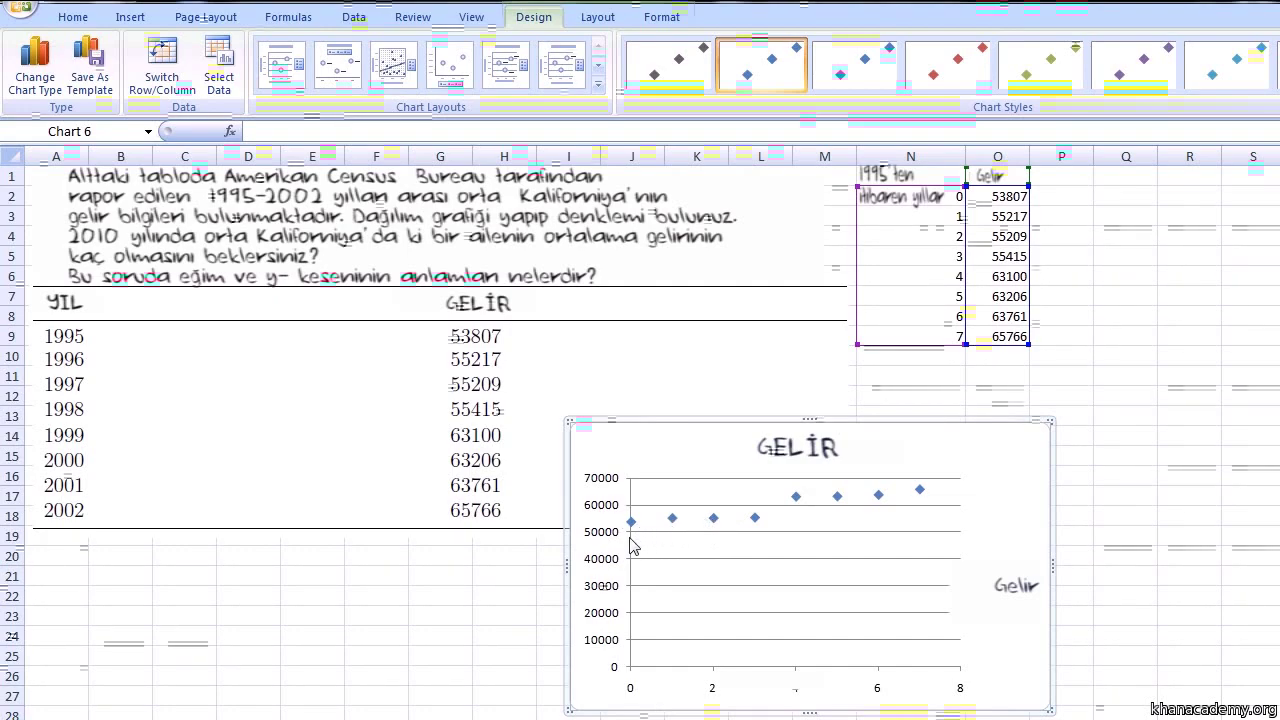
mouse_move(912, 493)
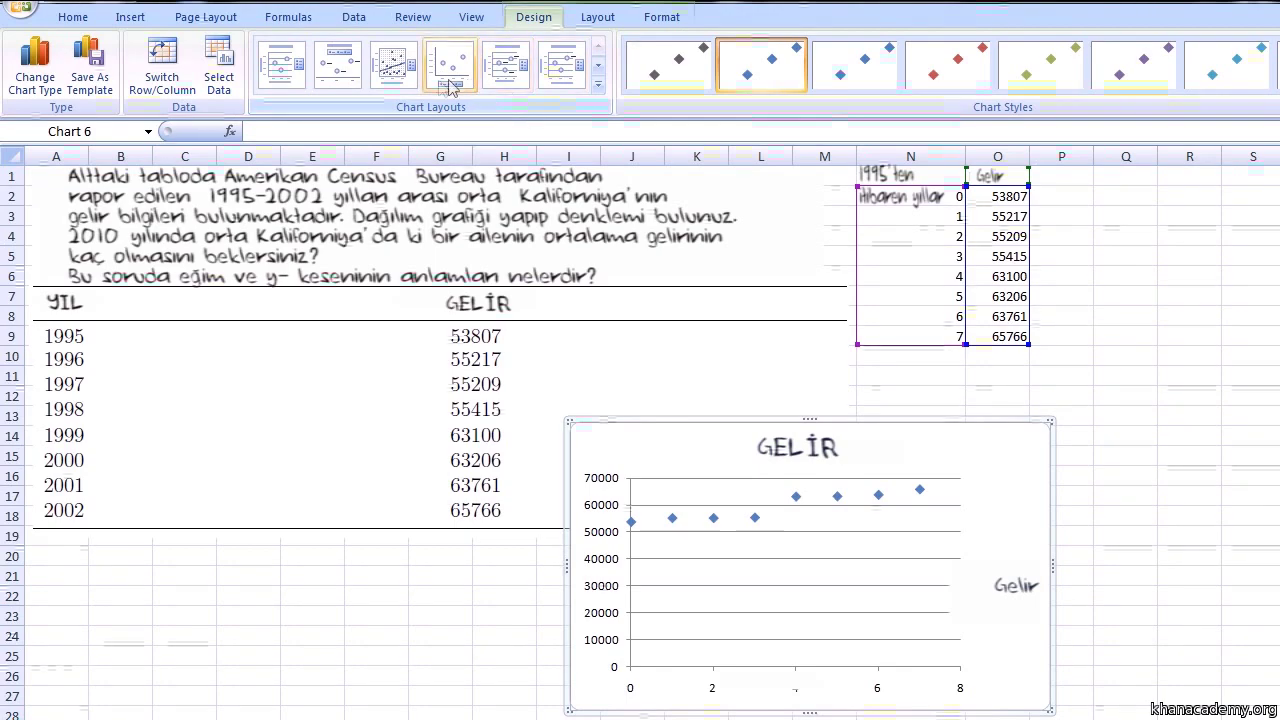
left_click(598, 85)
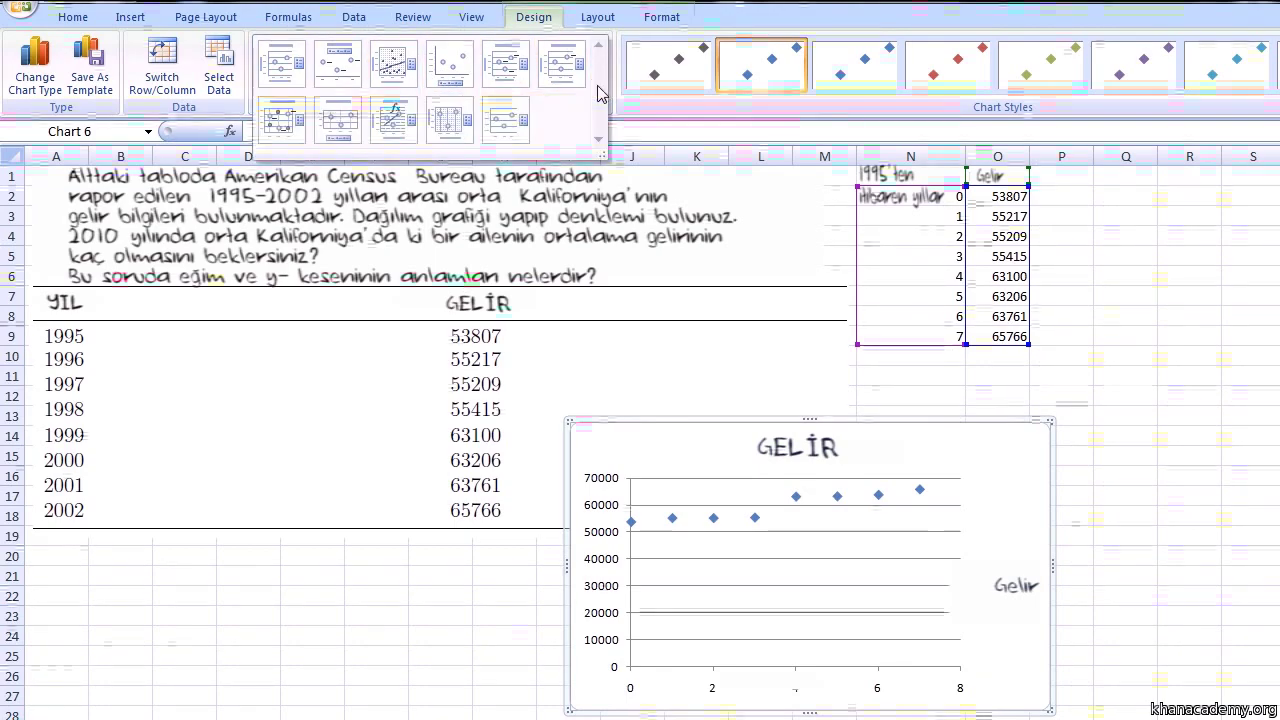
left_click(401, 122)
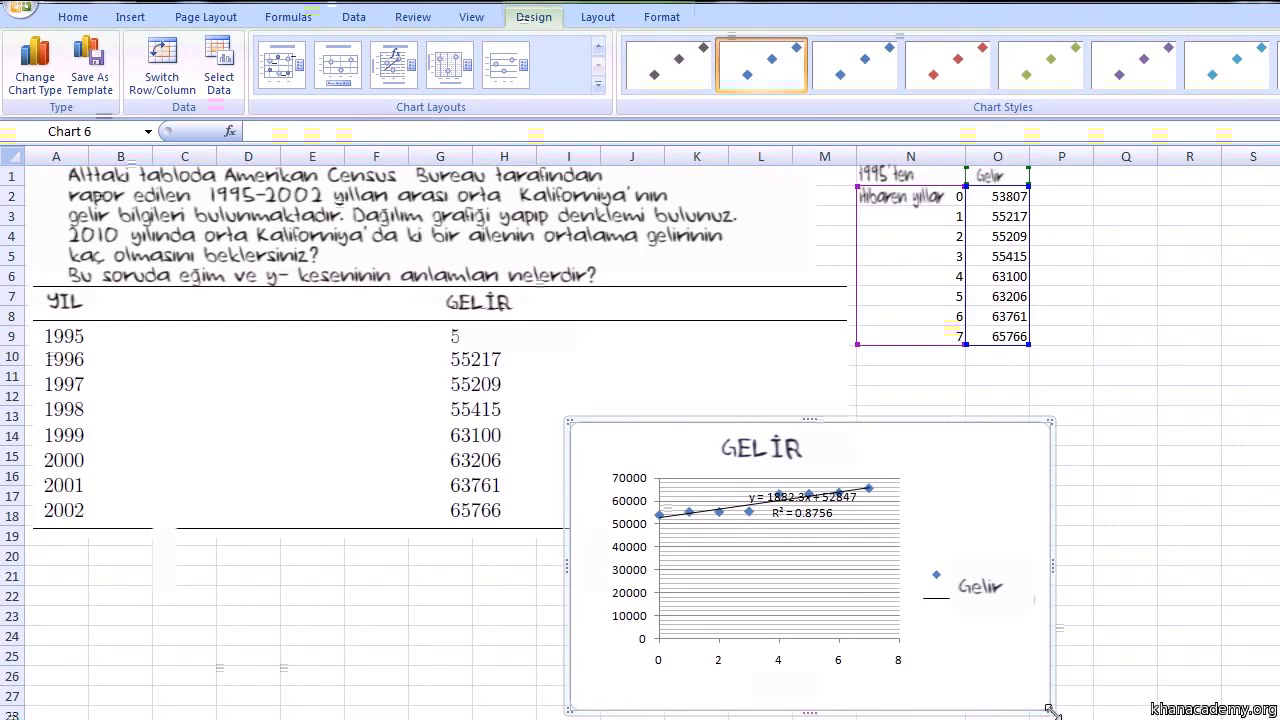
Enlarge the income scatter chart and move the trendline equation off the line into the blank area beside the plot
left_click_drag(1052, 712, 910, 716)
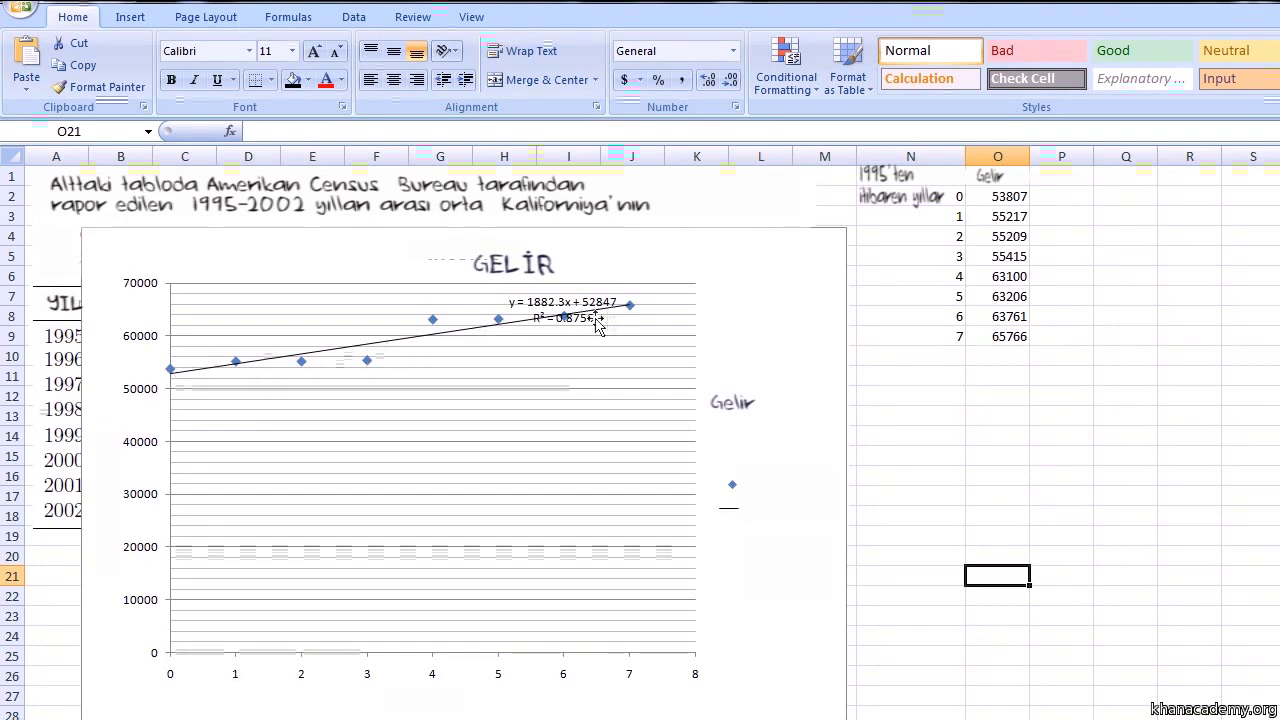
left_click(525, 302)
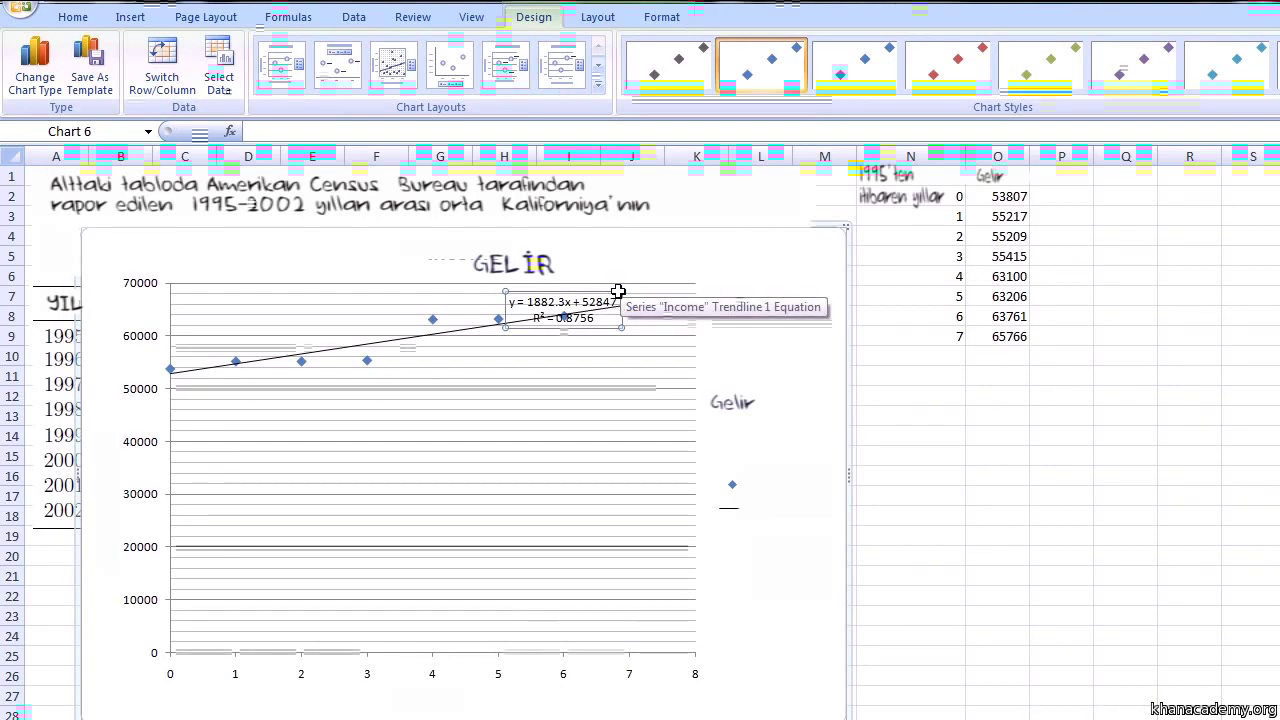
left_click_drag(758, 353, 827, 331)
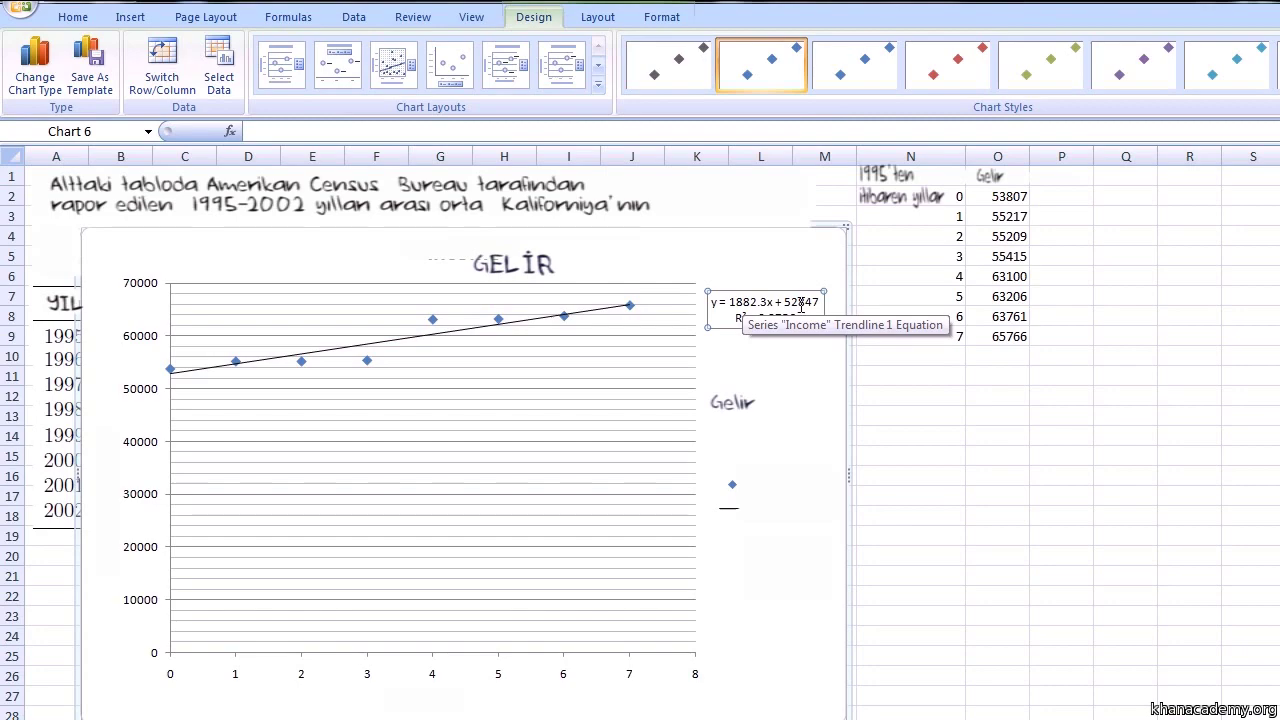
left_click(951, 423)
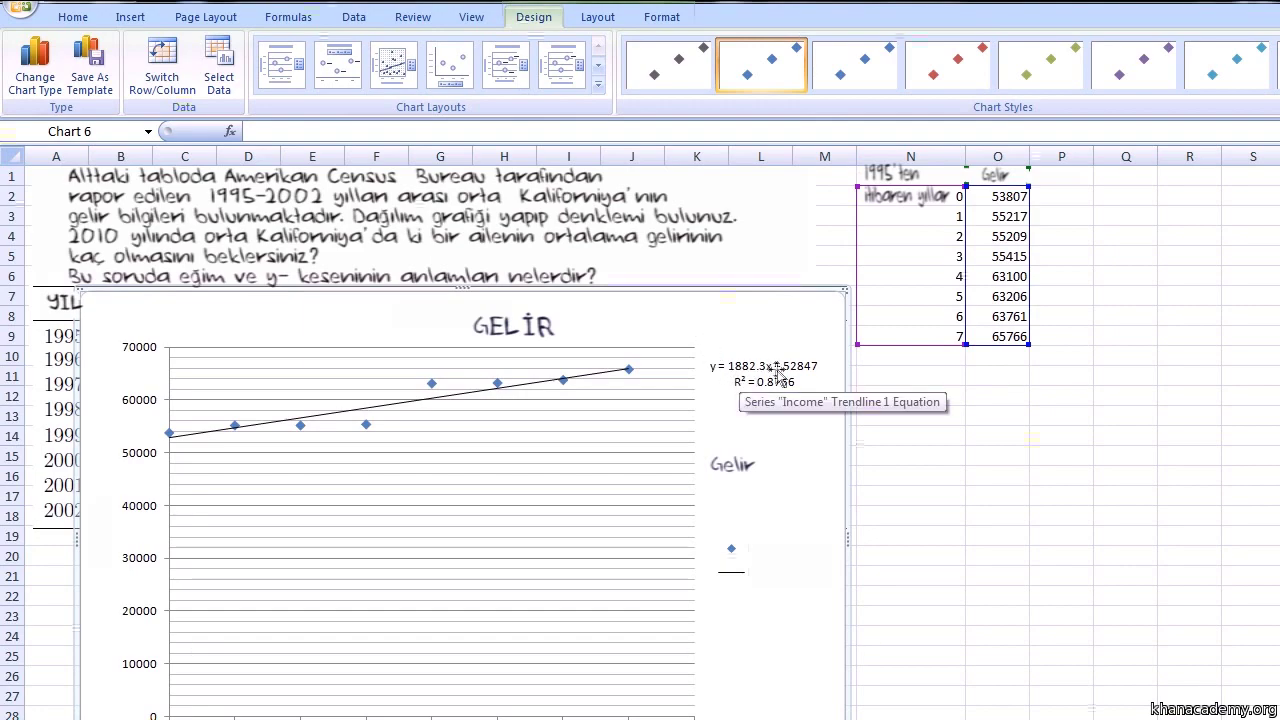
left_click(1090, 336)
type("2002")
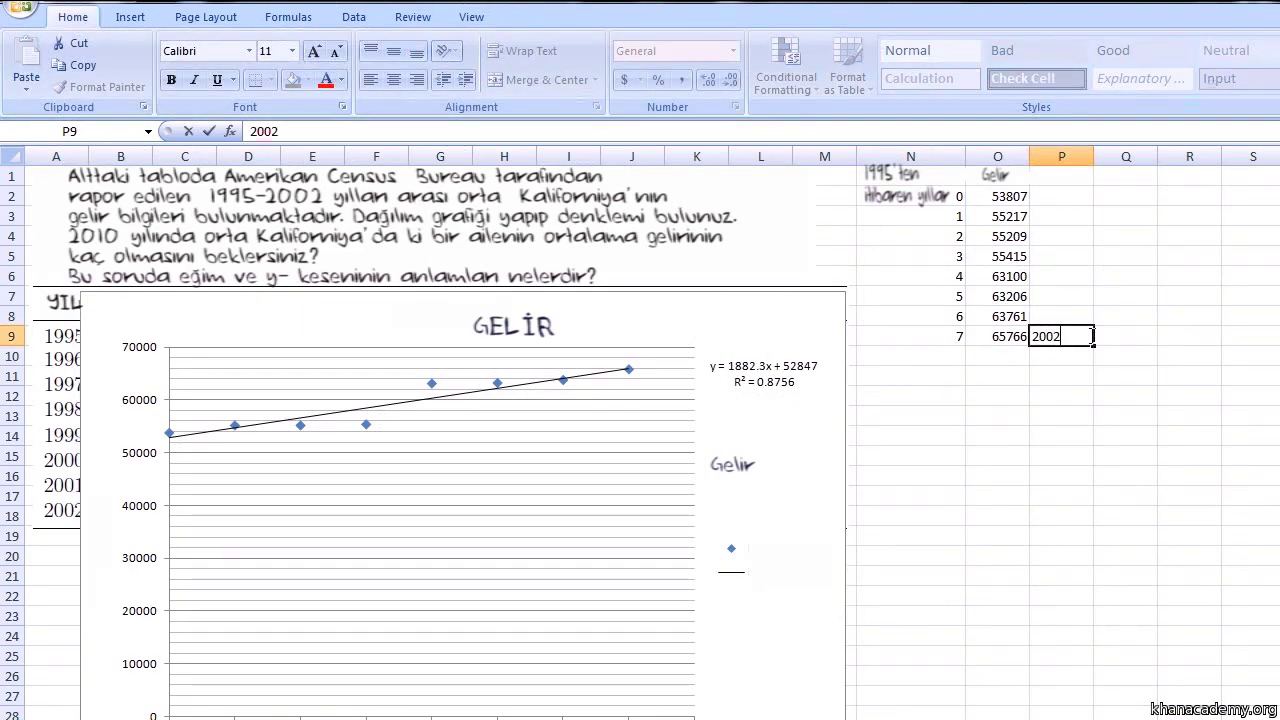
key("Return")
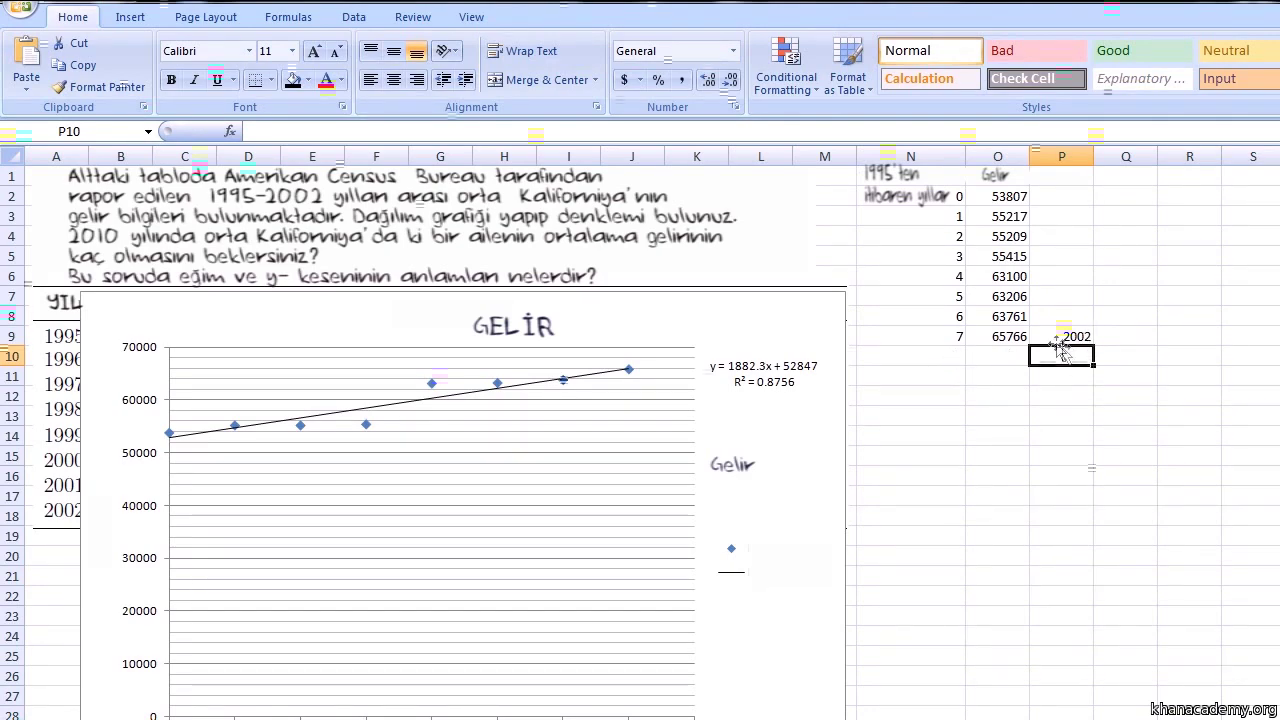
left_click(1072, 338)
key("Delete")
Insert an empty column before the year-number column, at column N
key("Up")
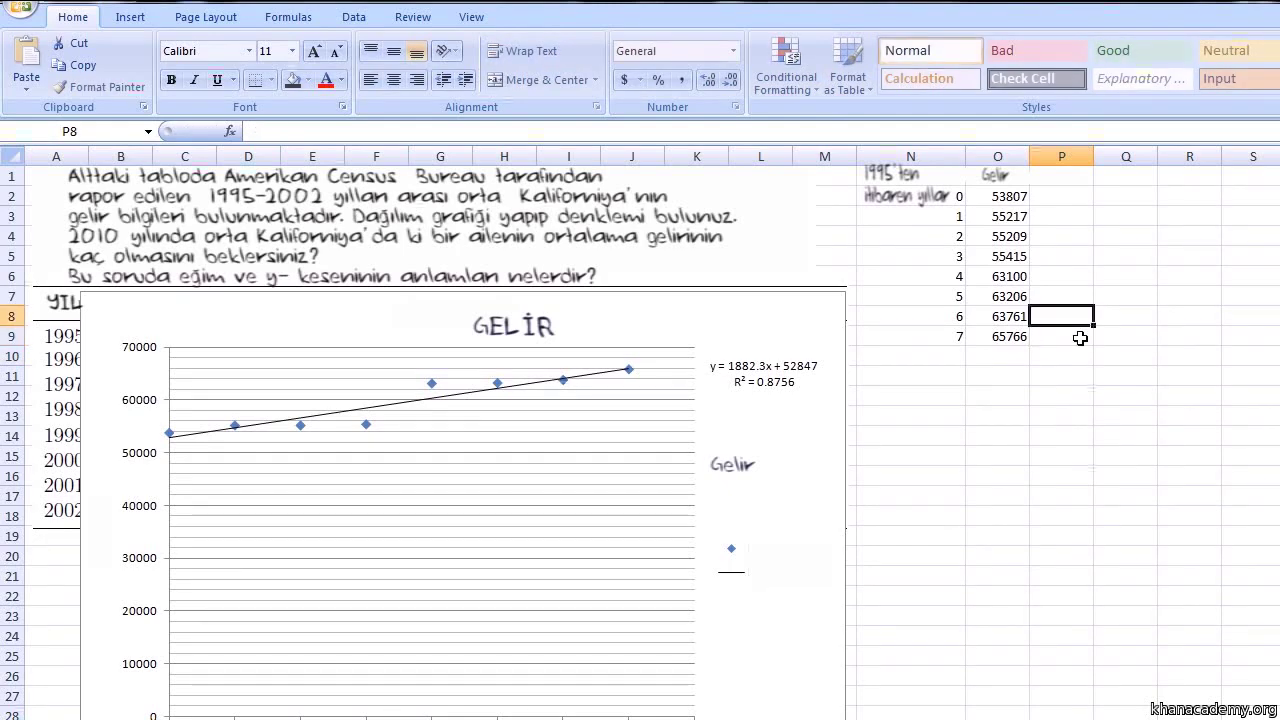
key("Up")
key("Up")
key("Up")
key("Up")
key("Up")
key("Up")
key("Up")
key("Left")
key("Left")
key("alt+i")
type("c")
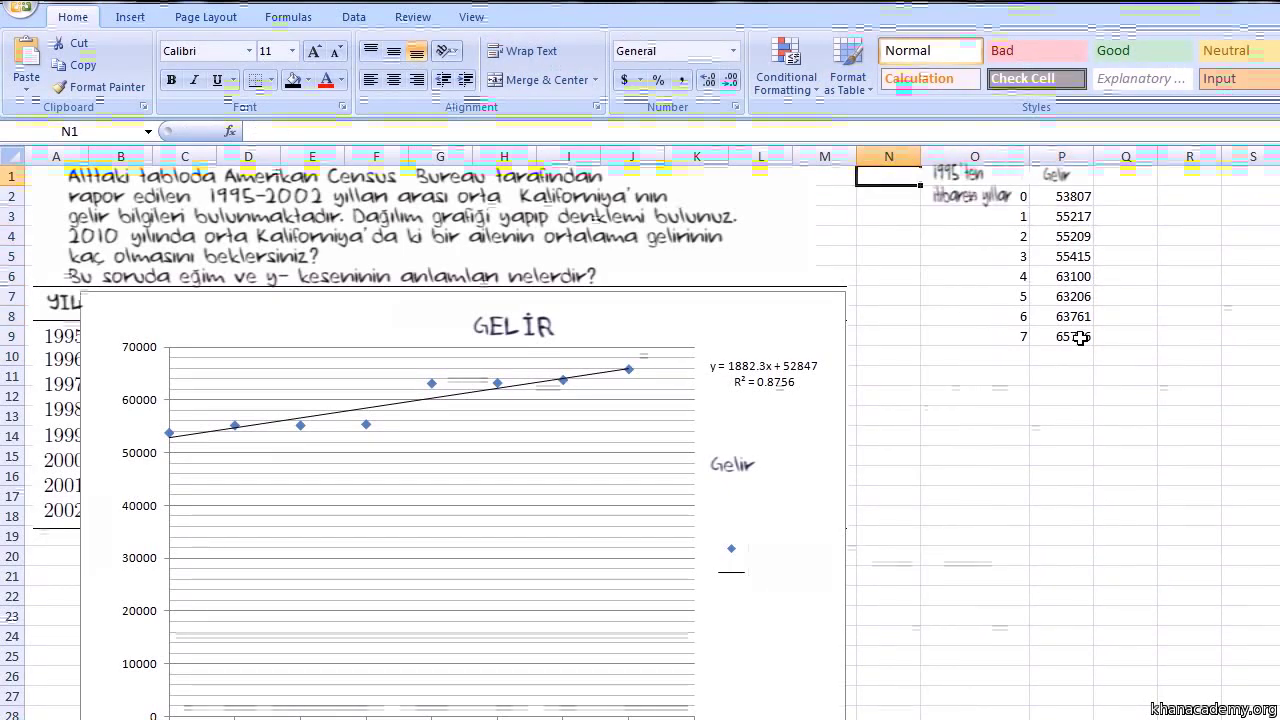
Head the new column N with "Yıl" and enter the first two years, 1995 and 1996, in N2 and N3
type("Yıl")
key("Return")
type("199")
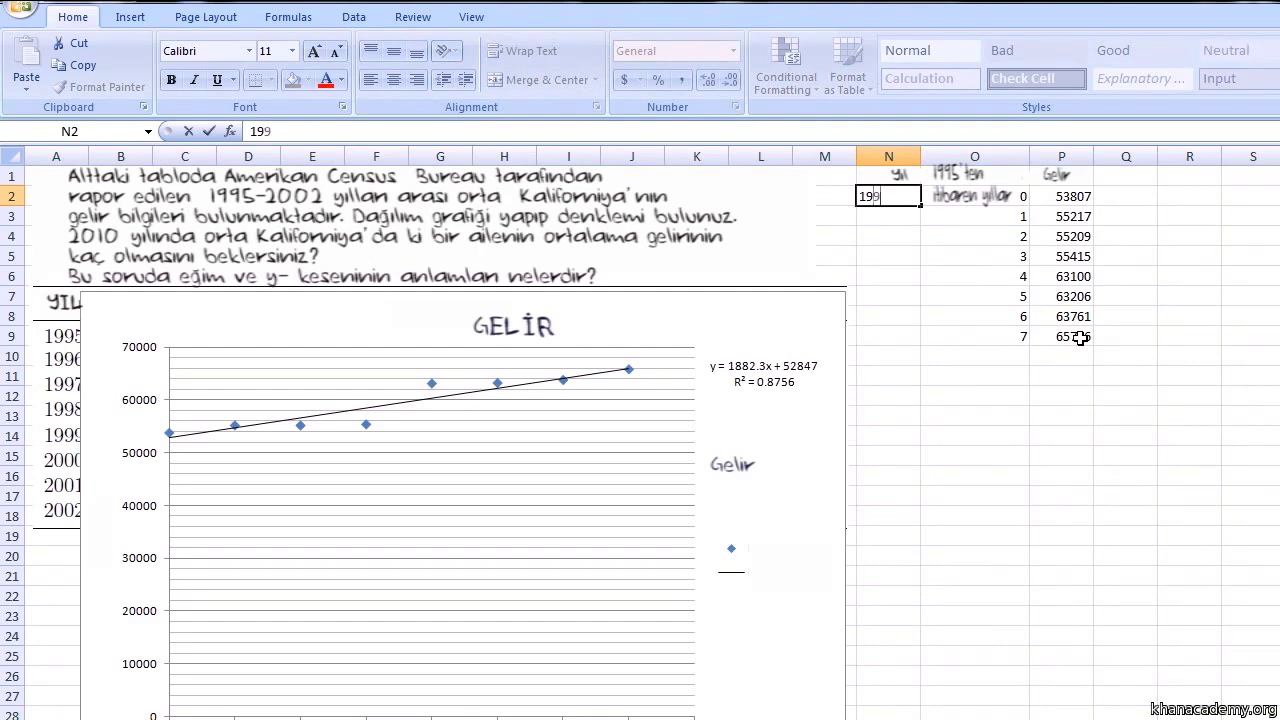
type("5")
key("Return")
type("1")
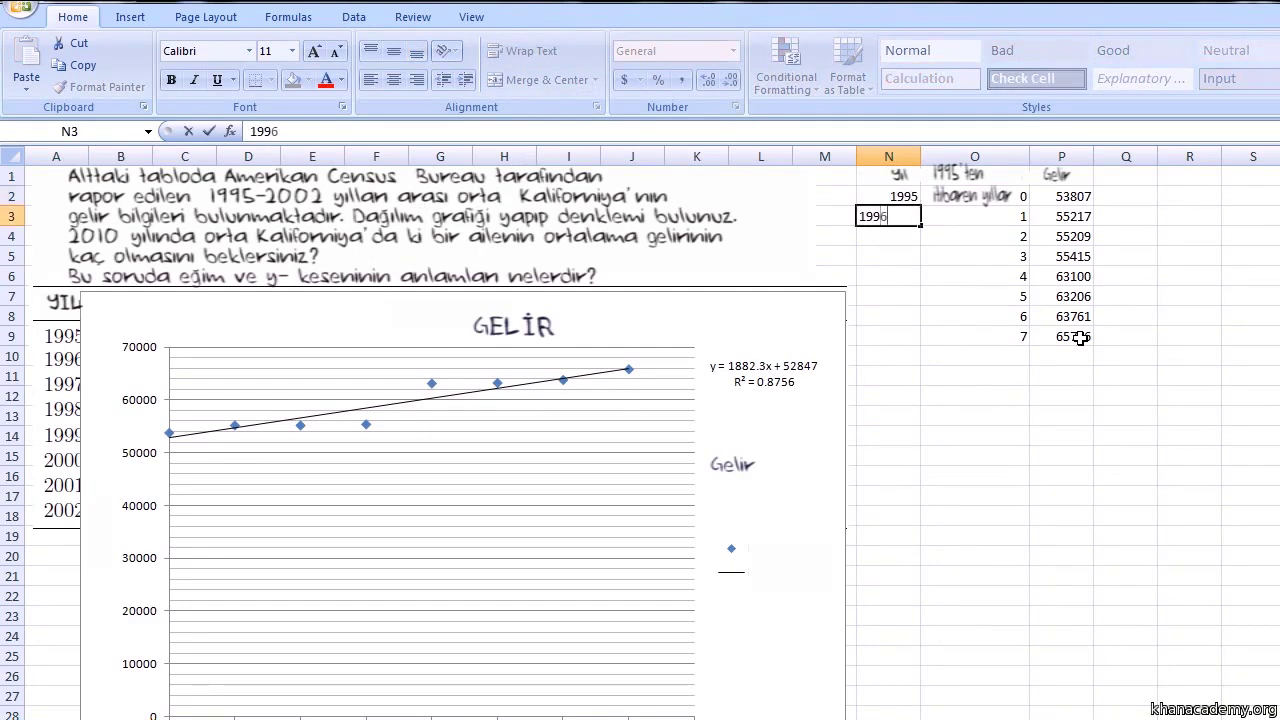
type("996")
key("Return")
Extend the year series in column N down to 2010 and the year numbers in column O down to 15, both ending at row 17
left_click_drag(900, 192, 914, 224)
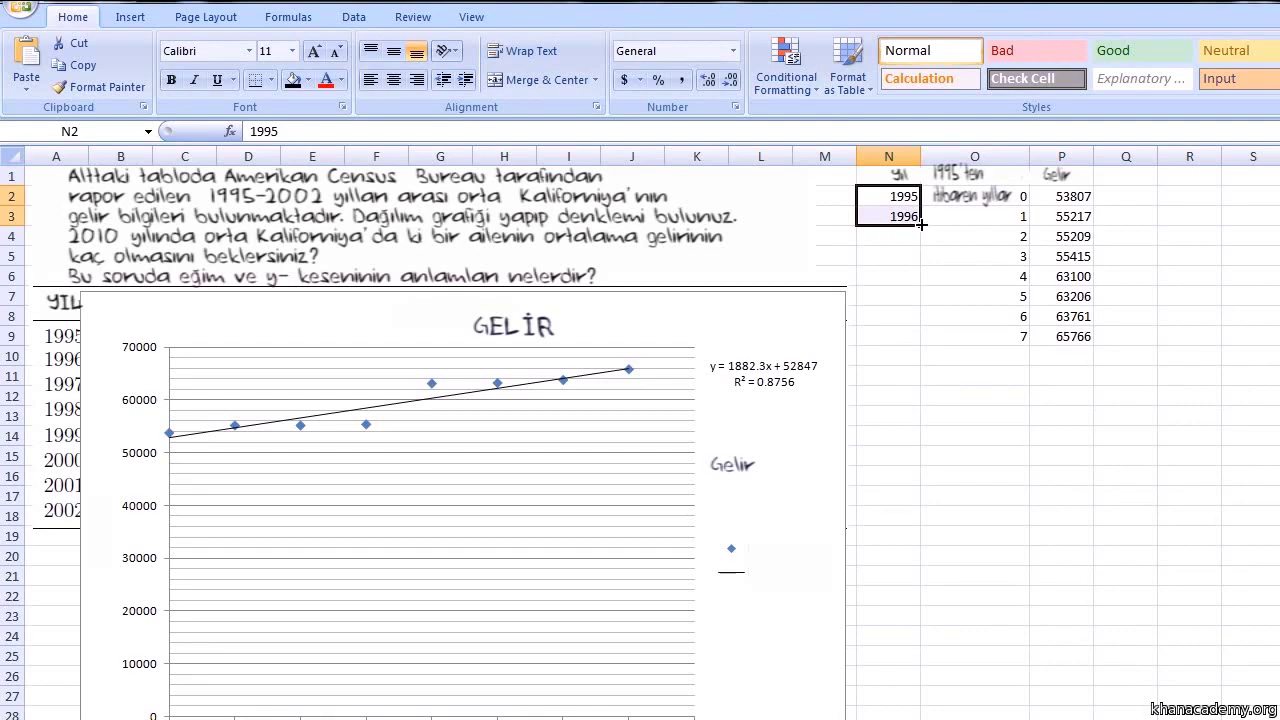
left_click_drag(920, 226, 895, 508)
left_click(911, 570)
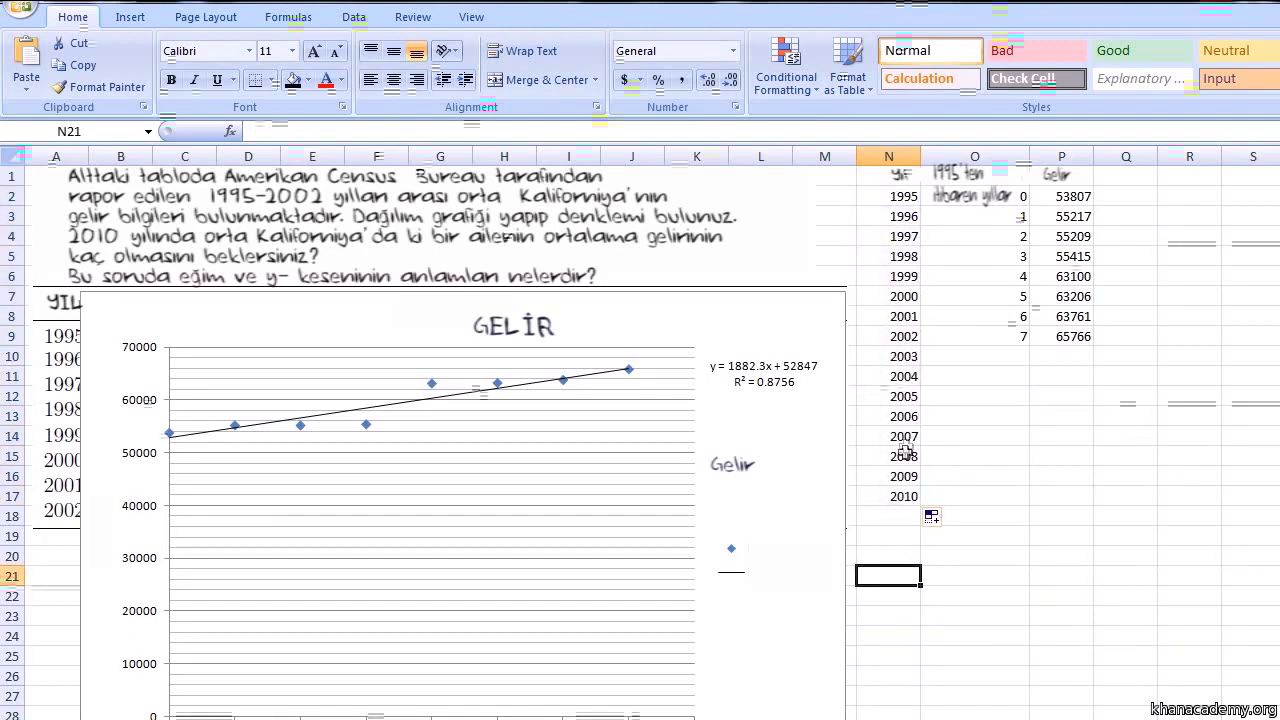
left_click_drag(989, 197, 1030, 506)
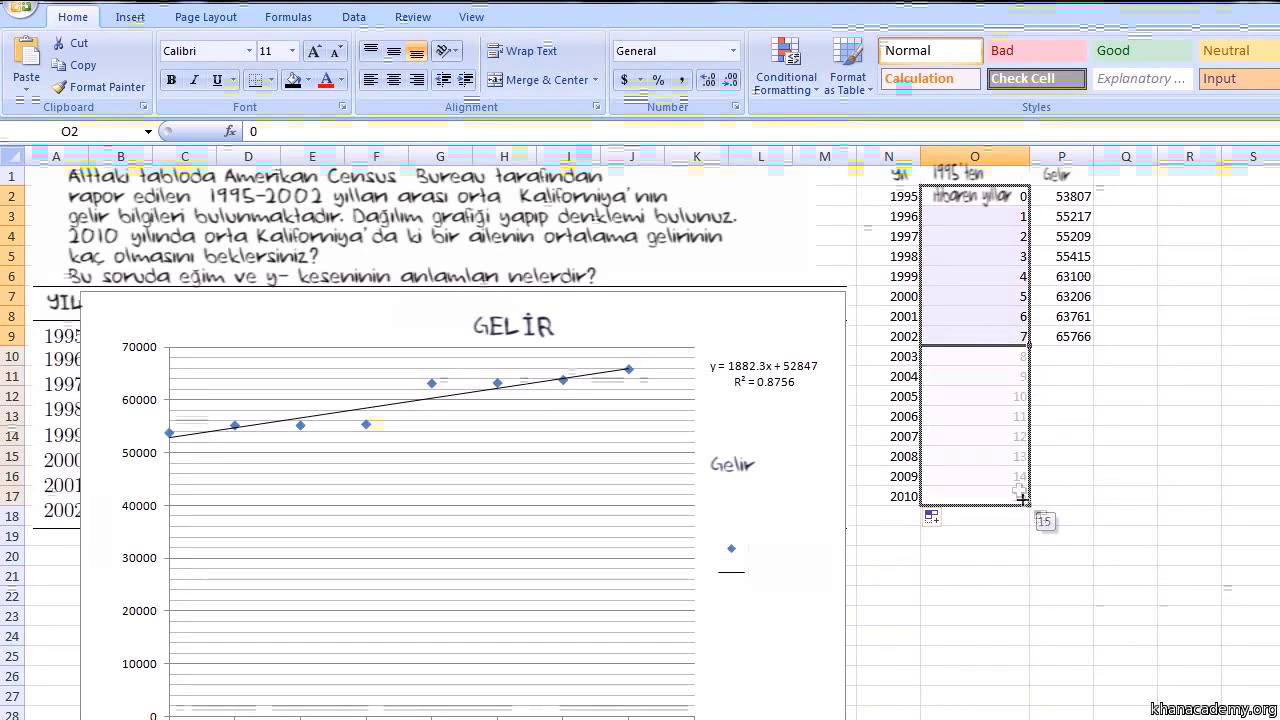
left_click(1119, 438)
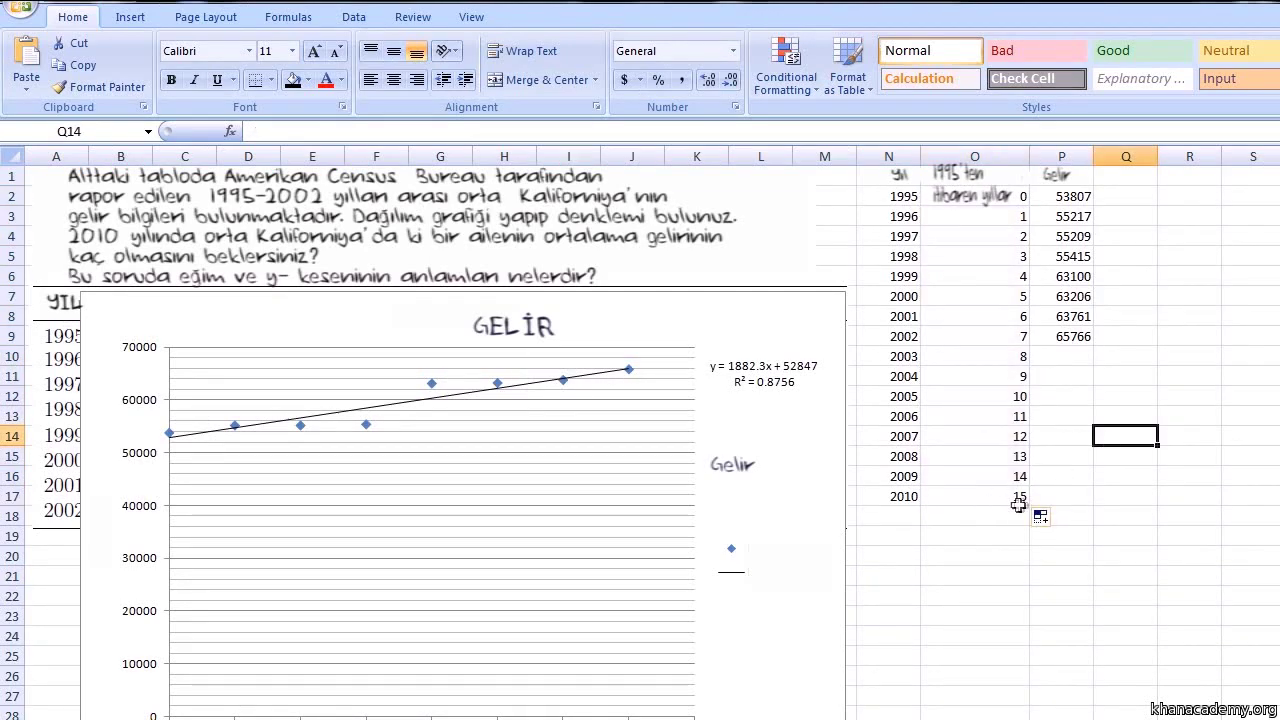
Calculate the 2010 income in P17 from the trendline equation with the formula =1882.3*O17+52847
left_click(1062, 502)
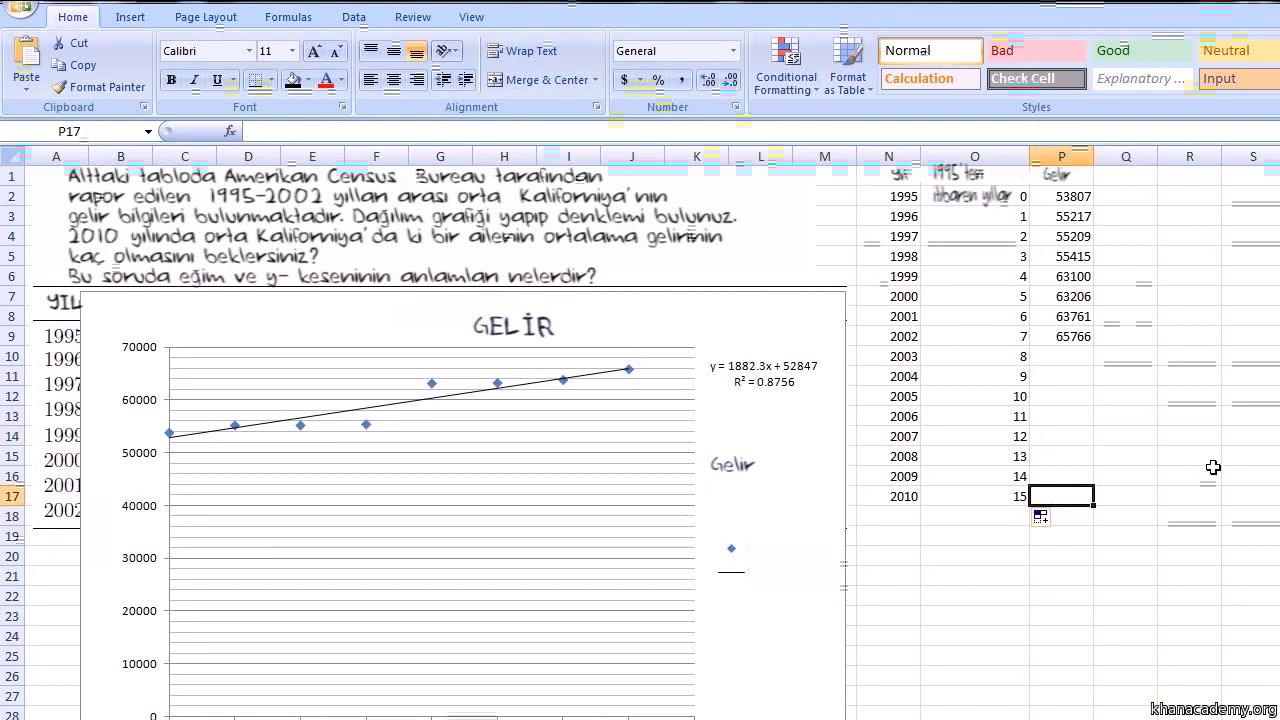
type("=1882.3*")
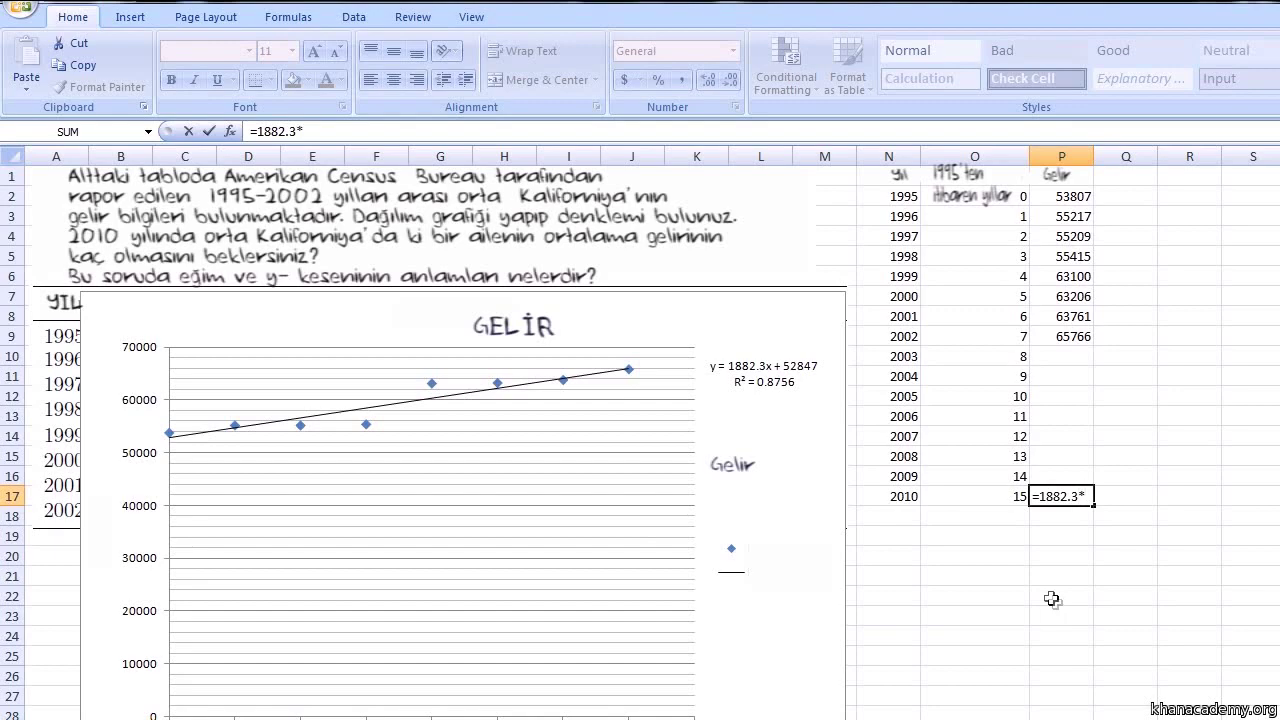
left_click(999, 496)
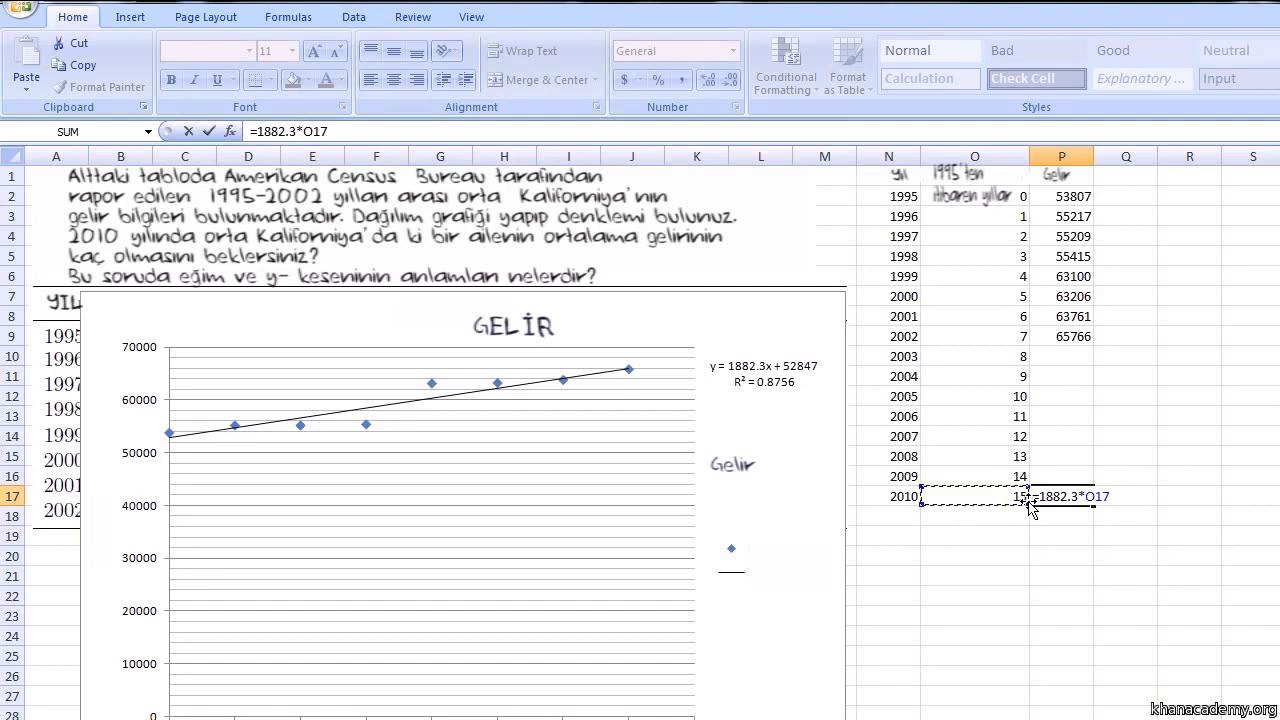
type("+52847")
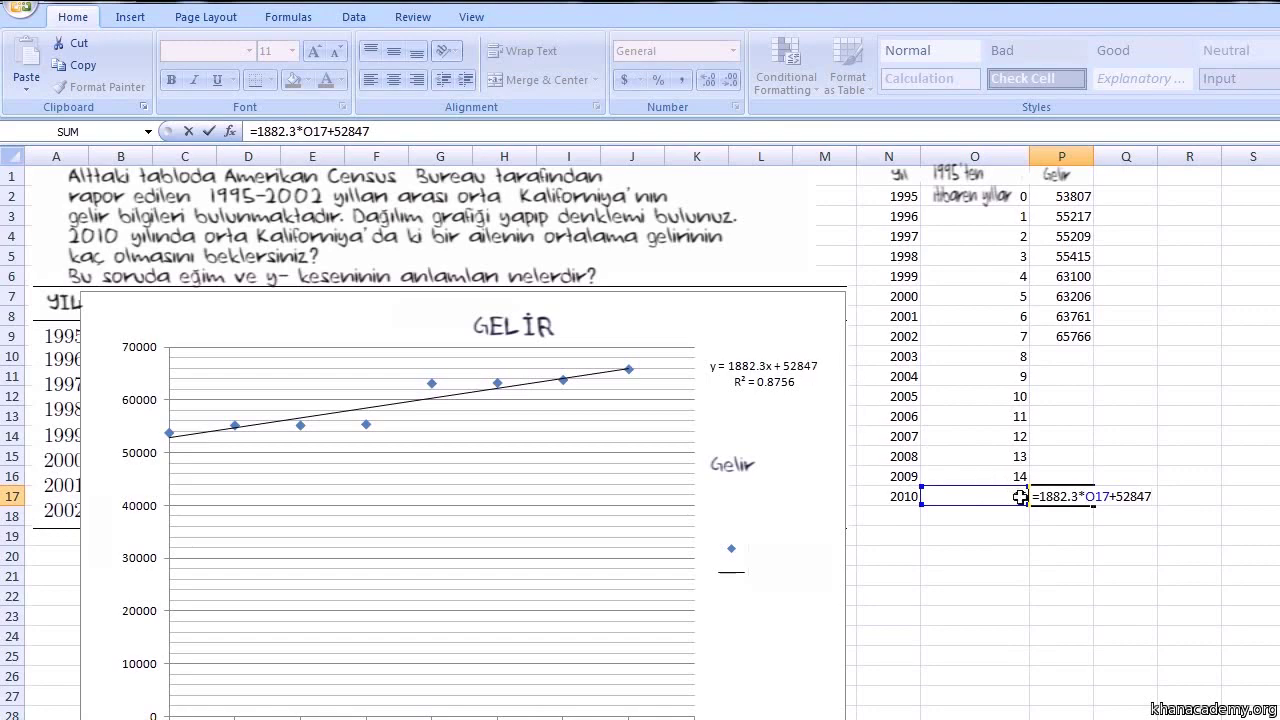
key("Return")
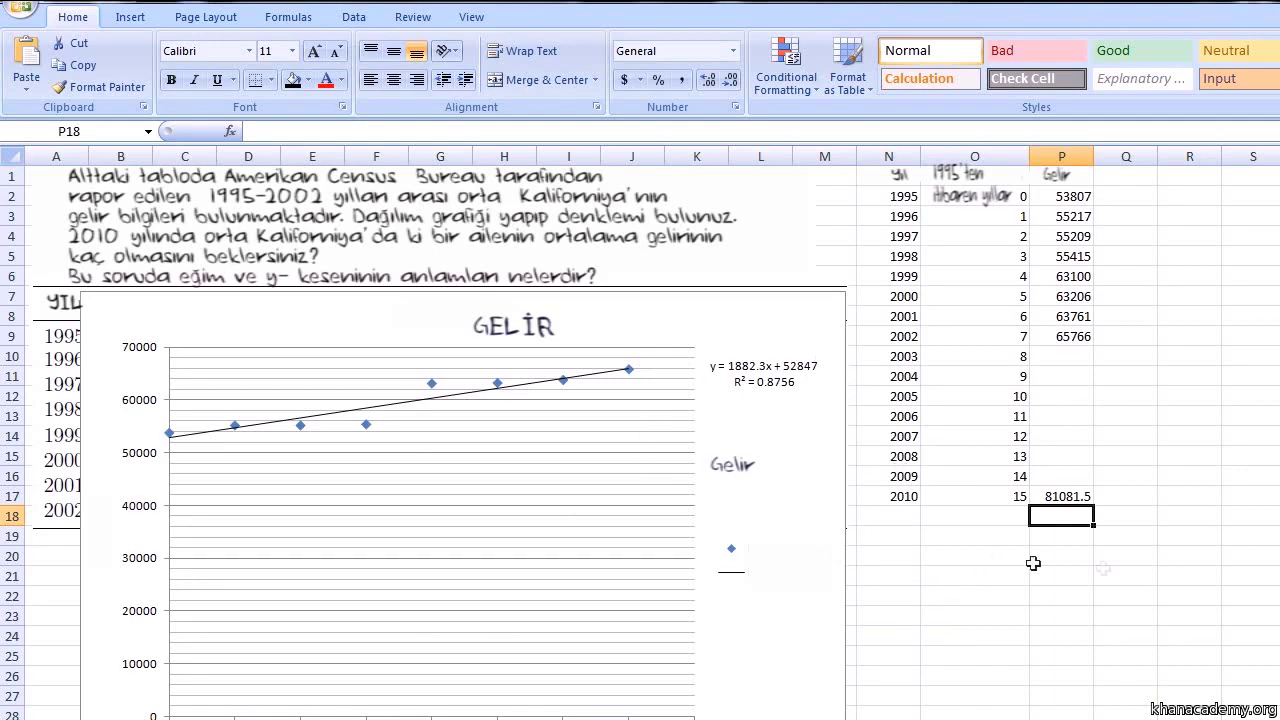
left_click(1074, 500)
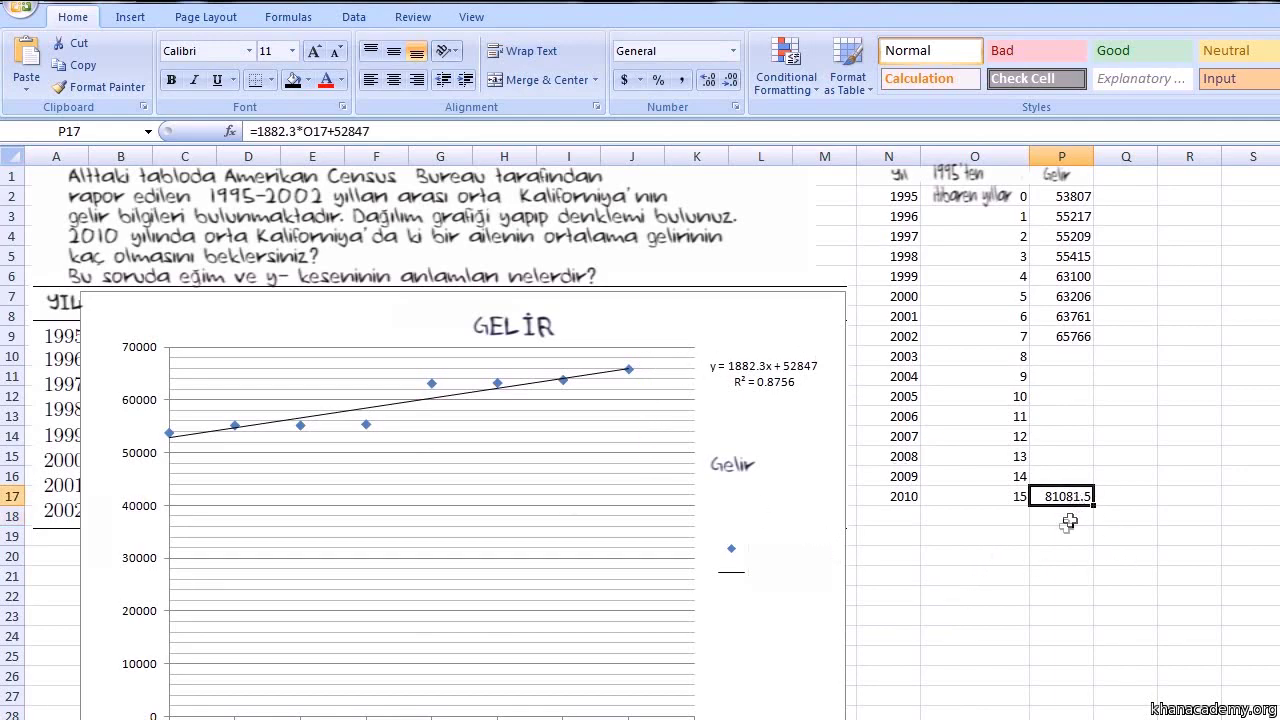